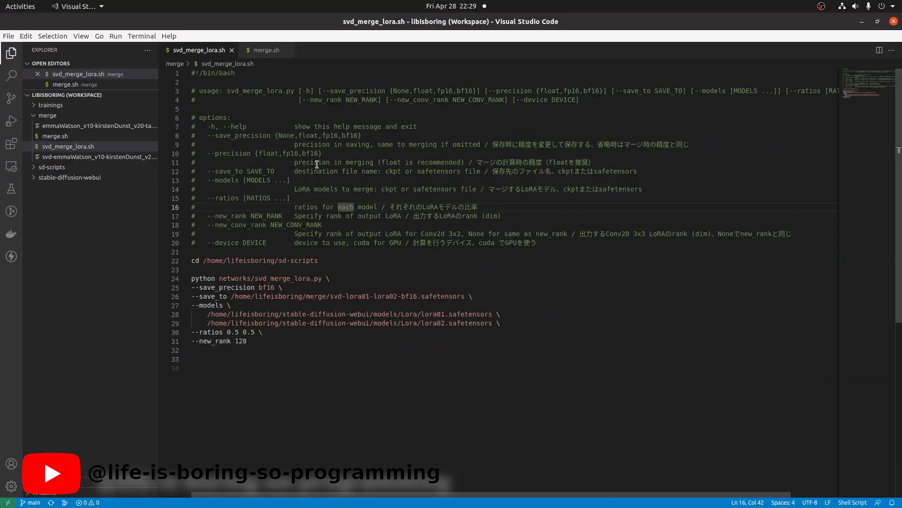
Review the merge_lora.py command line in the merge.sh script
click(255, 49)
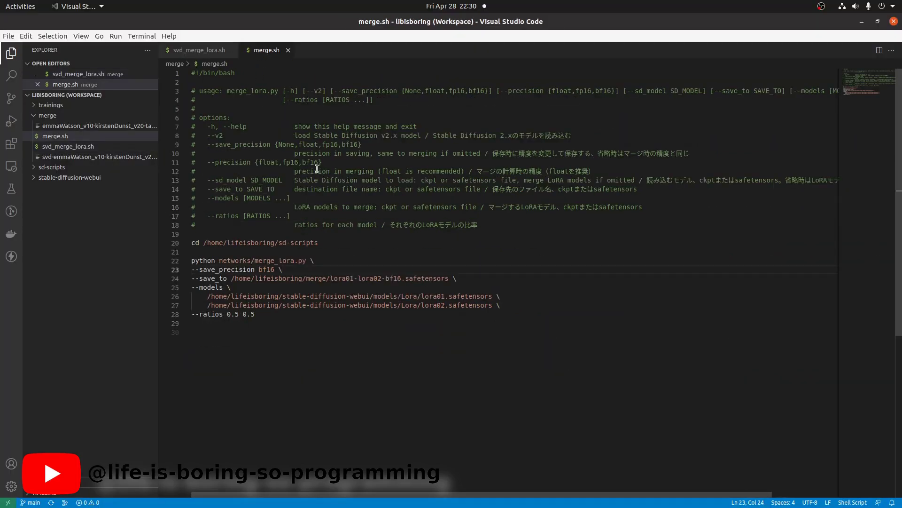
triple_click(237, 260)
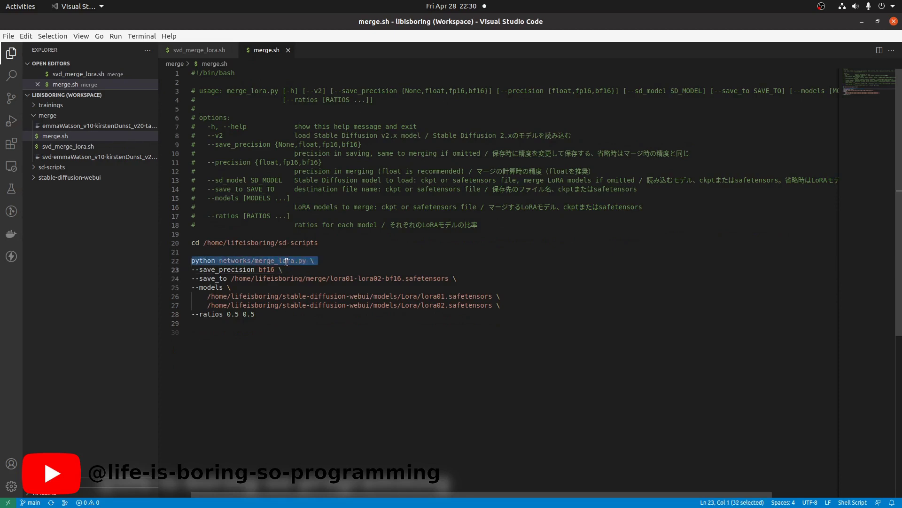
click(319, 257)
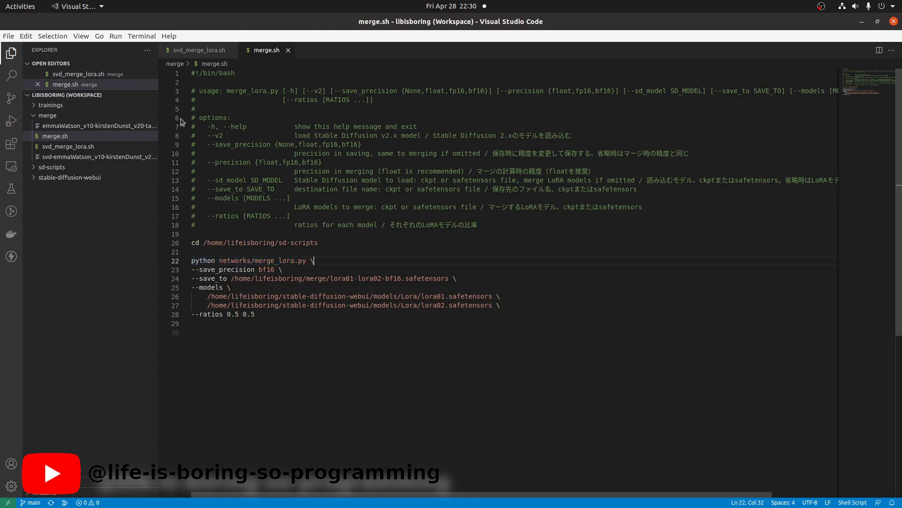
Inspect svd_merge_lora.sh's command and its save_precision, save_to, models, ratios and new_rank 128 options
click(196, 51)
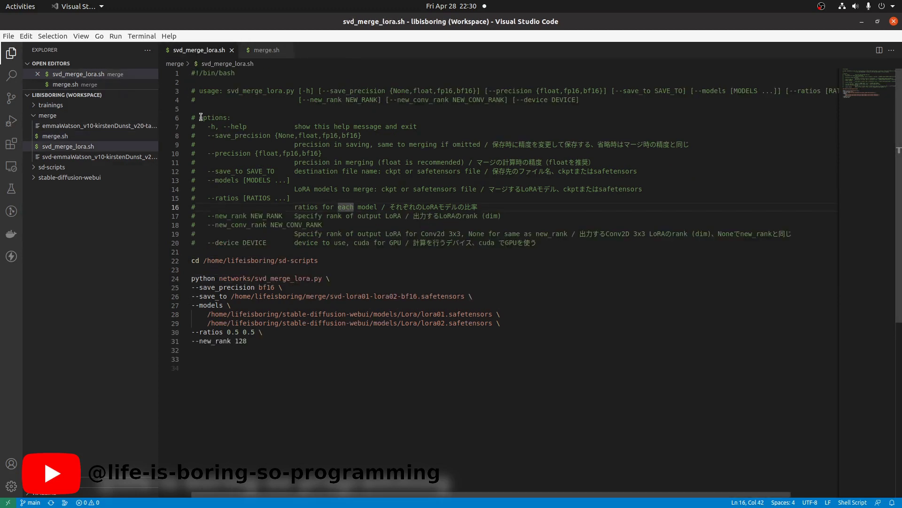
triple_click(296, 280)
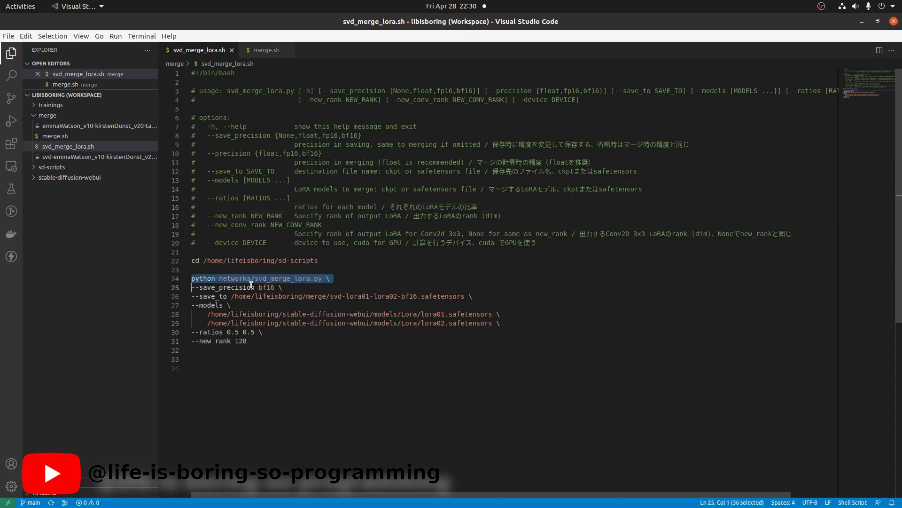
drag(255, 278, 267, 278)
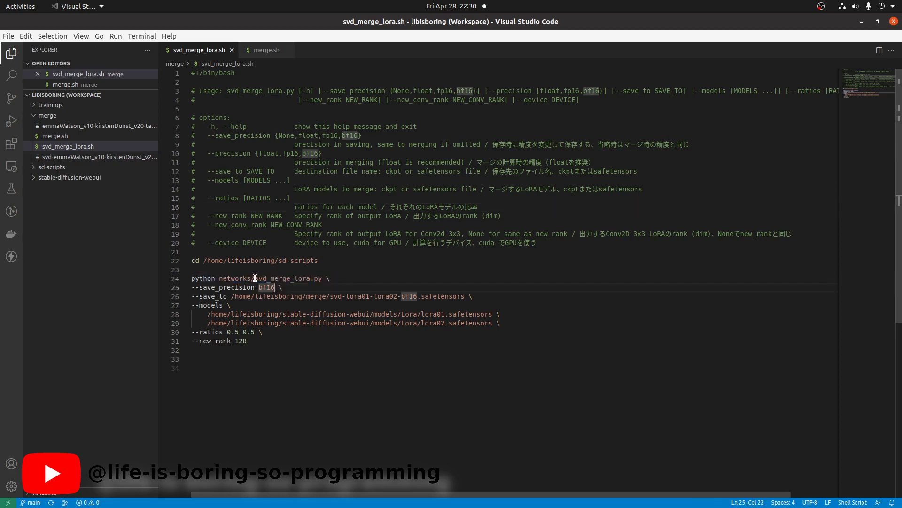
click(517, 313)
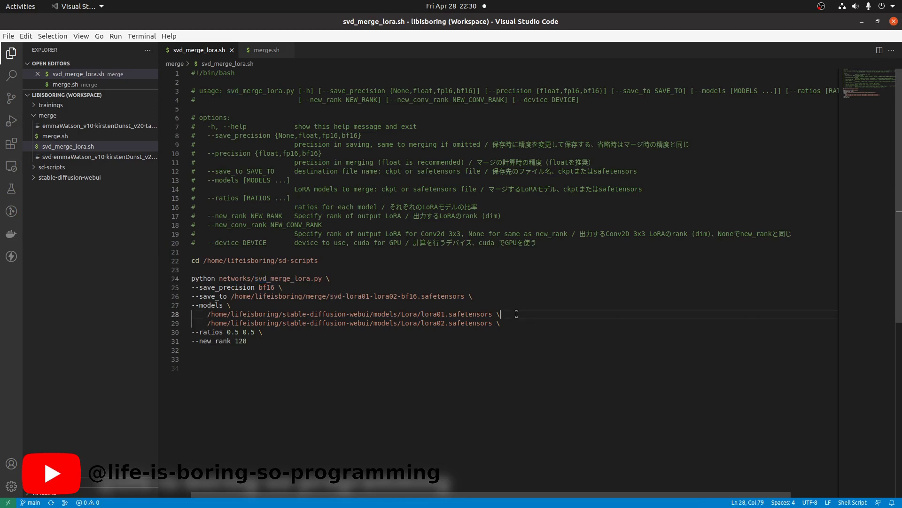
click(229, 287)
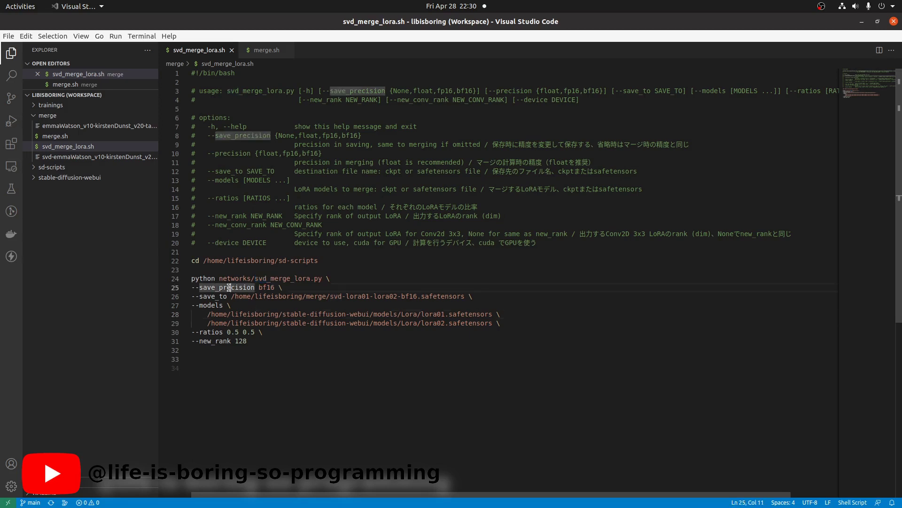
click(221, 297)
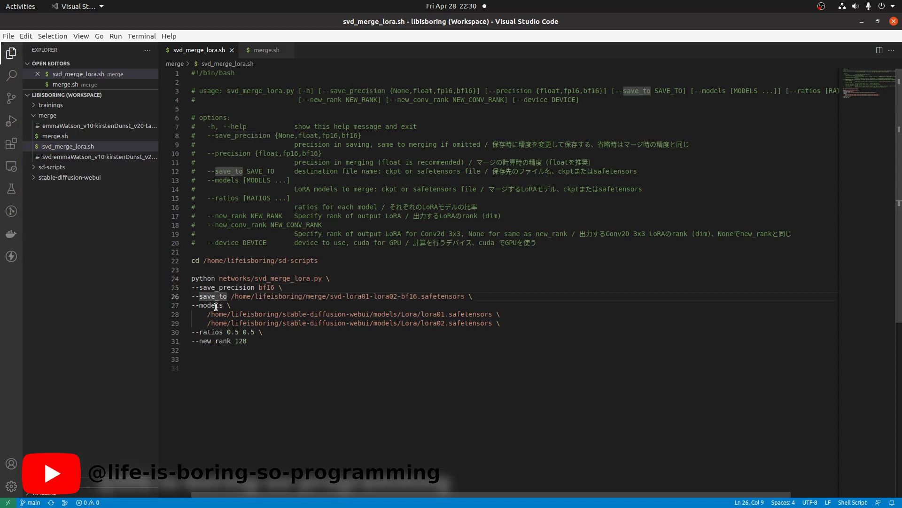
click(216, 305)
click(223, 332)
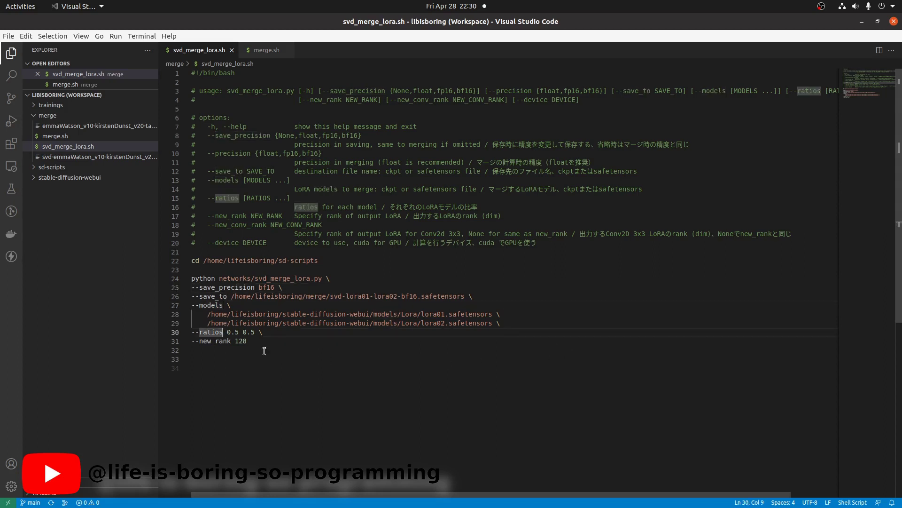
triple_click(222, 343)
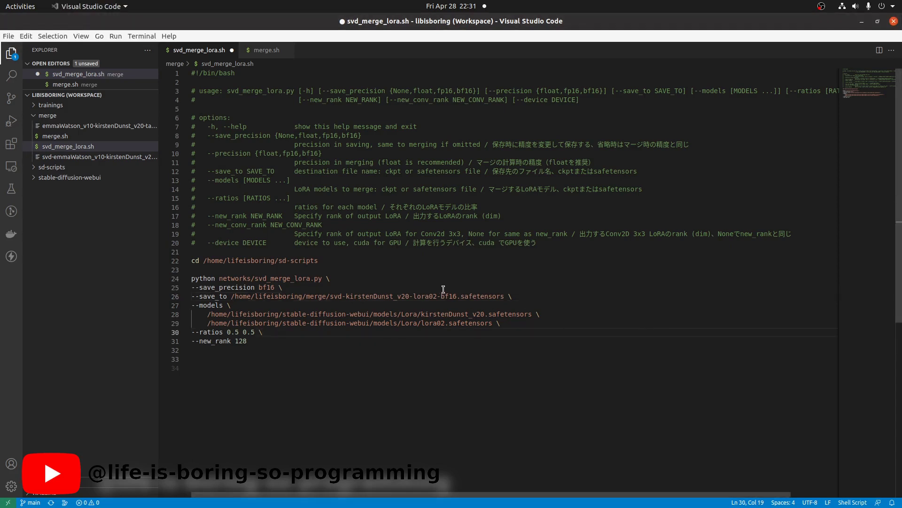
Replace lora02 with emmaWatson_v10 in the second model path and output name, then save
click(437, 324)
double_click(438, 323)
text(emmaWatson_v10)
double_click(424, 296)
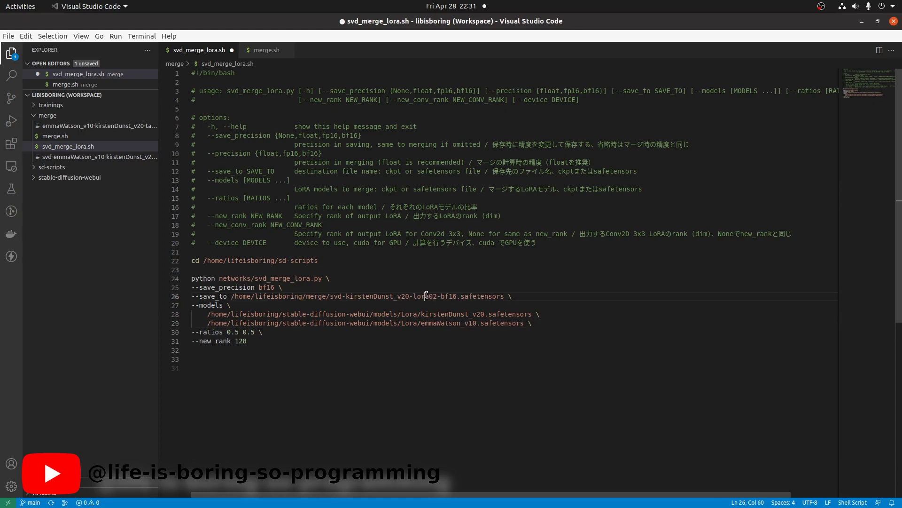
text(emmaWatson_v10)
key(ctrl+s)
Review both model path lines, the rank value 128 and the svd- output prefix
triple_click(434, 313)
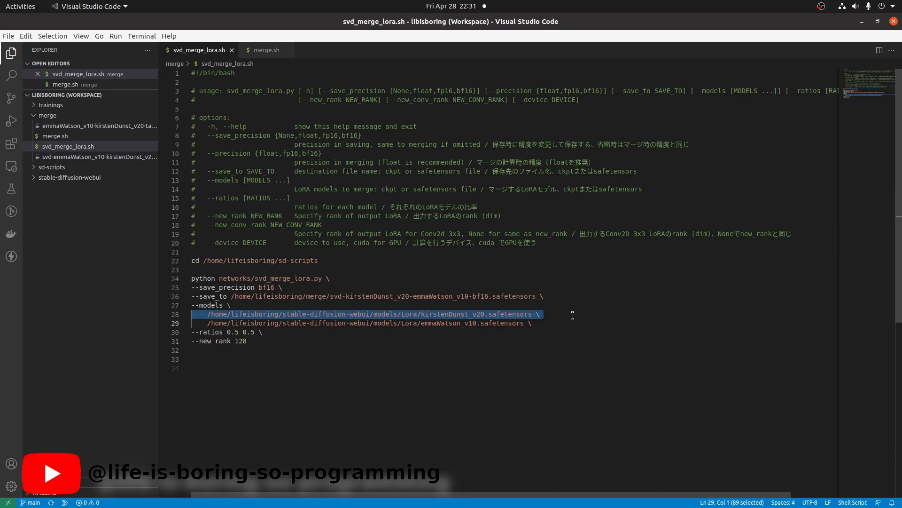
double_click(454, 323)
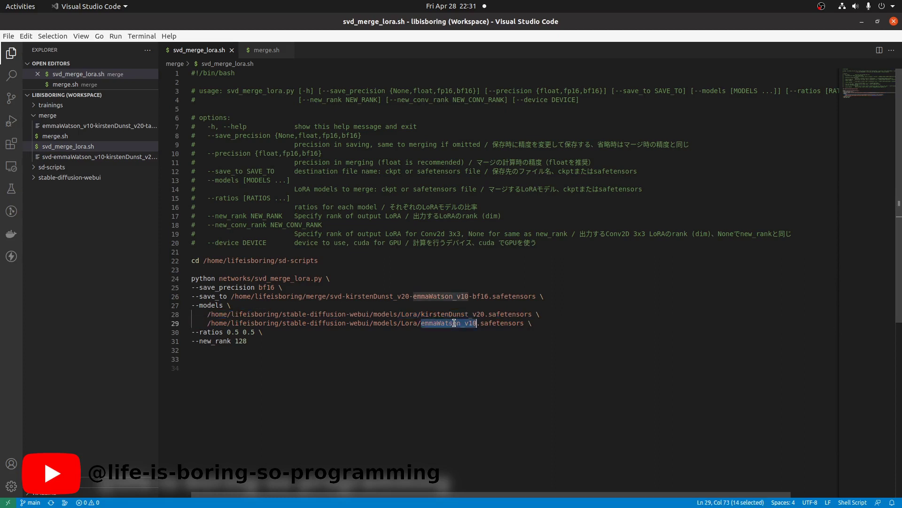
triple_click(454, 323)
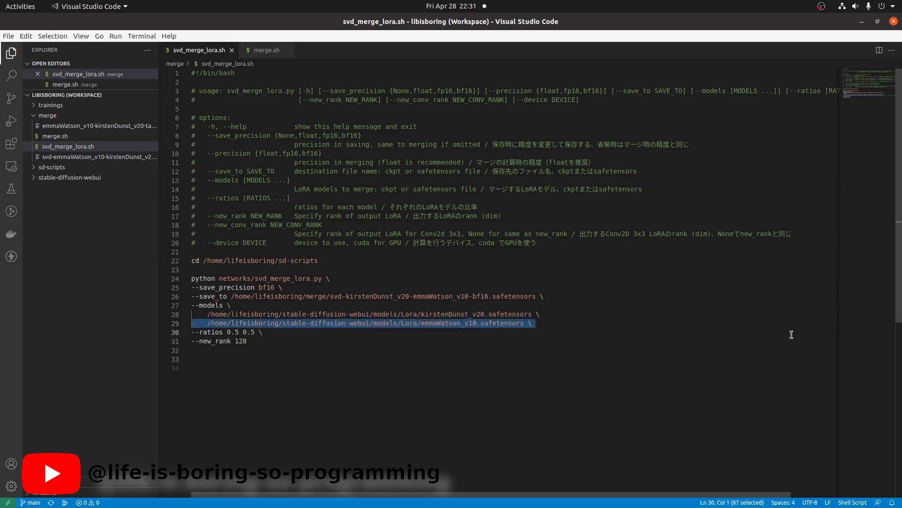
click(577, 339)
double_click(240, 341)
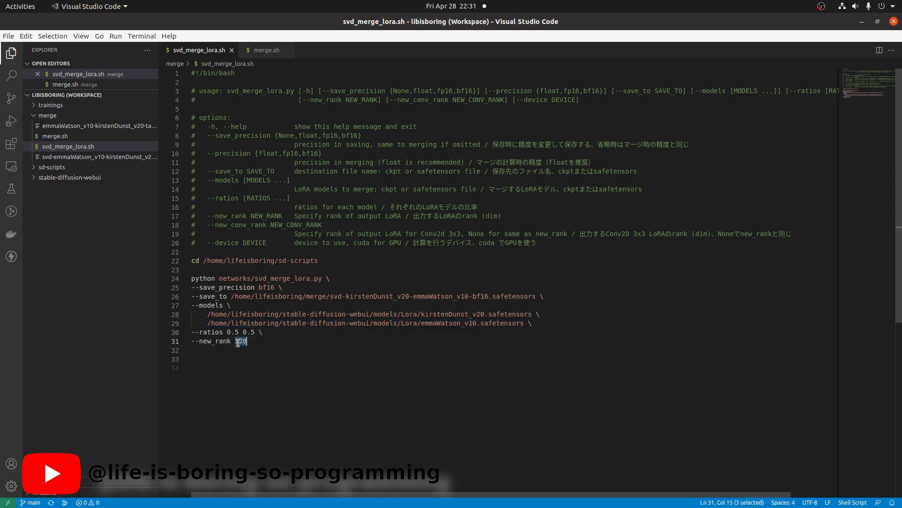
click(238, 342)
double_click(335, 296)
shift+click(346, 300)
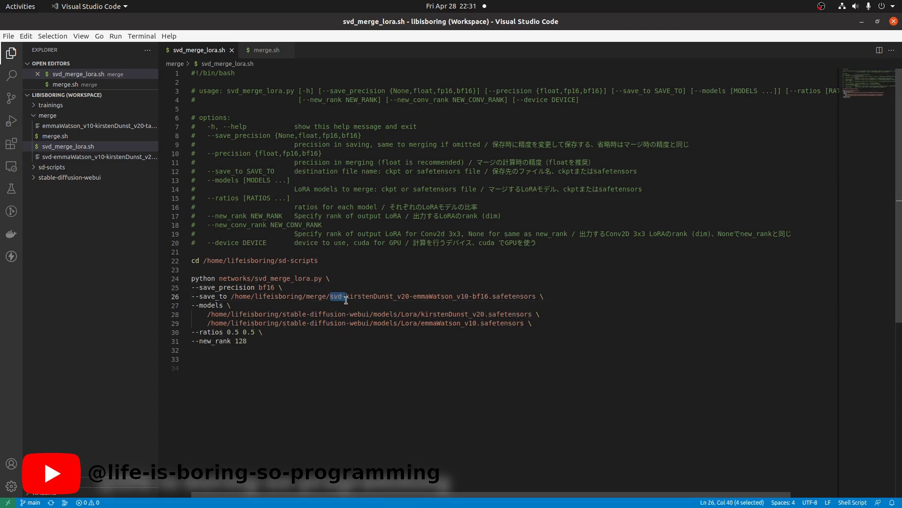
click(666, 333)
click(464, 411)
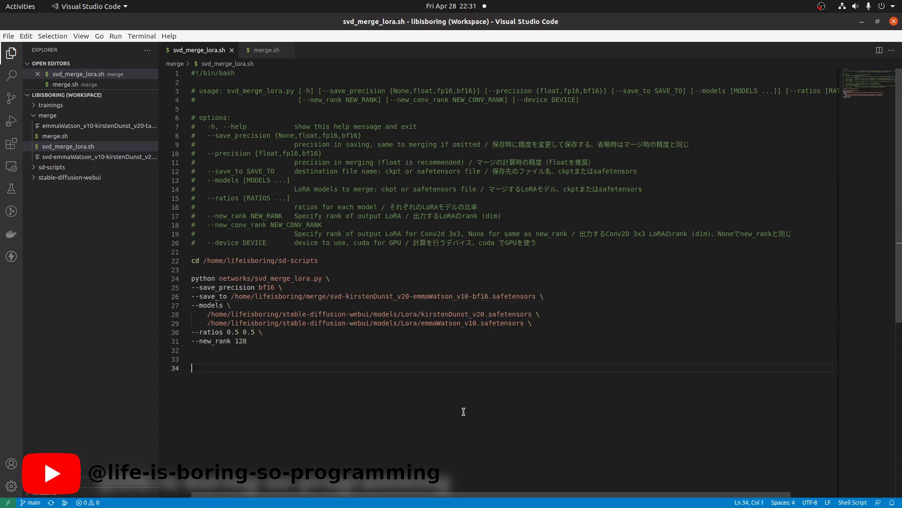
Open the terminal and dock it beside the svd_merge_lora.sh editor
key(ctrl+grave)
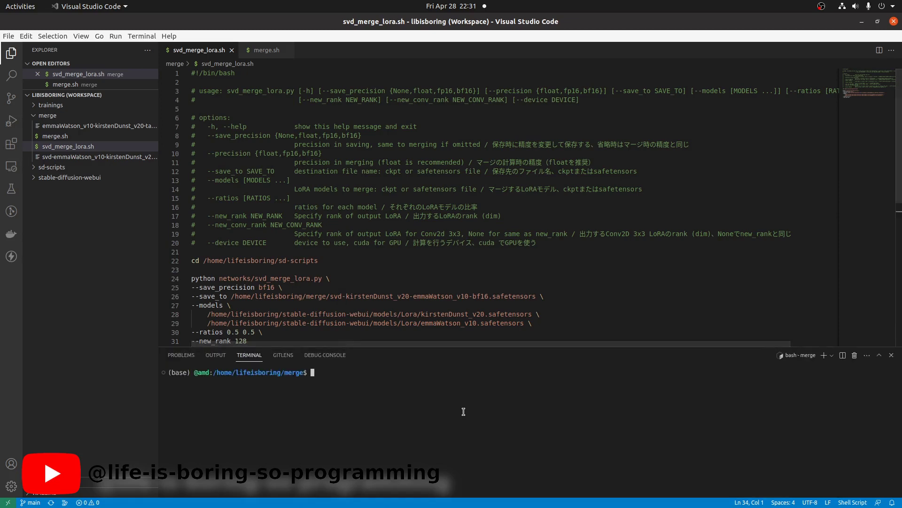
right_click(796, 355)
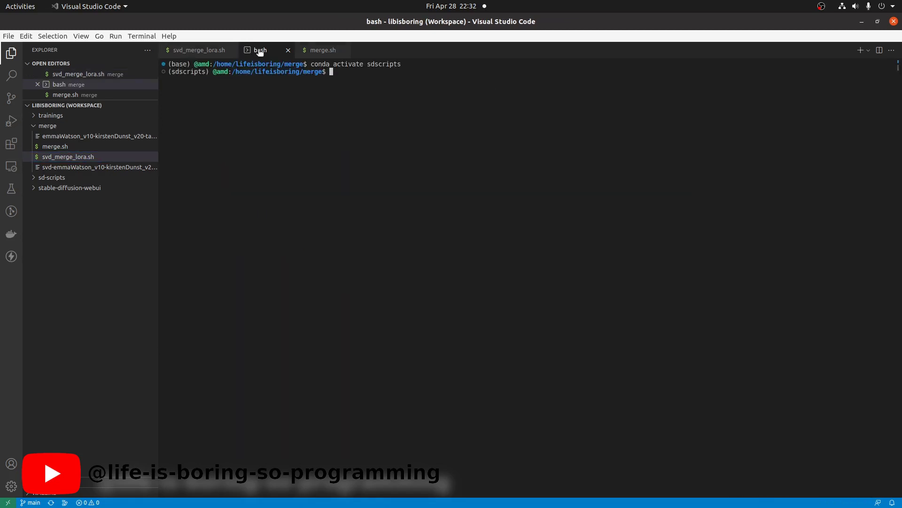
drag(258, 50, 841, 209)
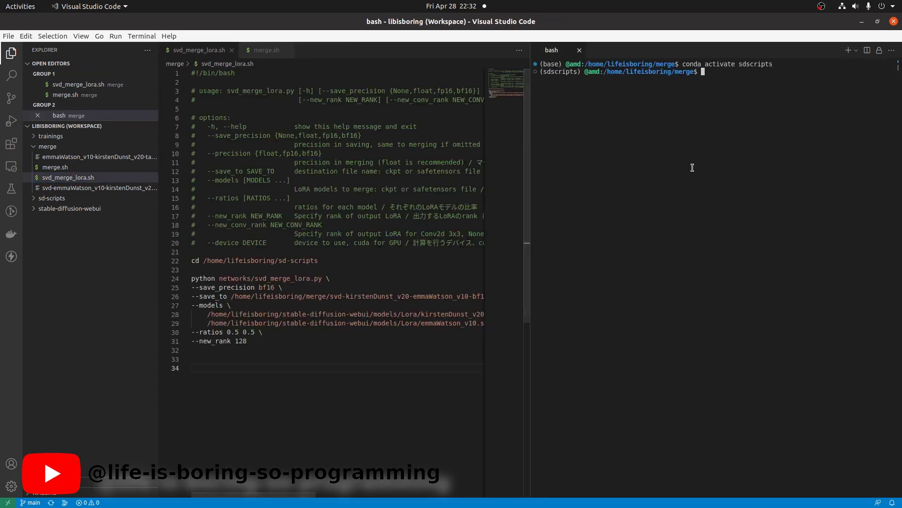
Run ./svd_merge_lora.sh in the sdscripts environment and confirm the new rank of 128
triple_click(562, 76)
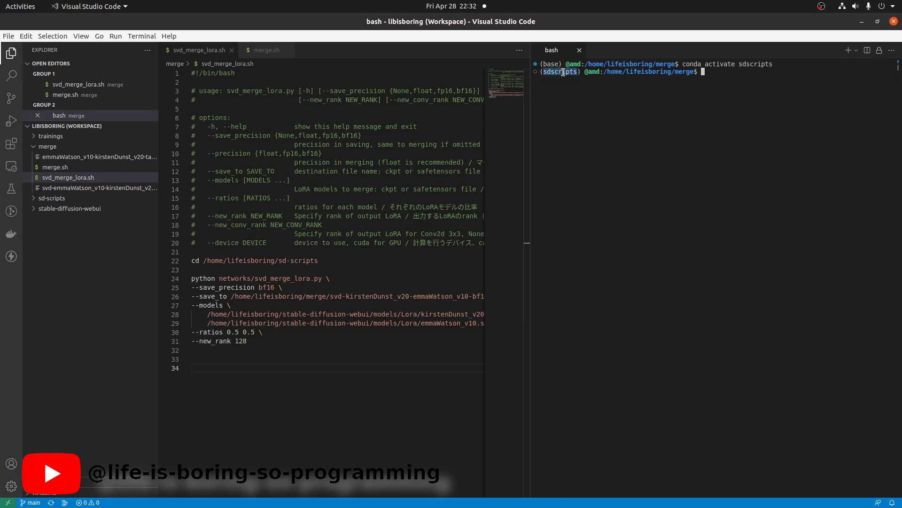
triple_click(563, 72)
click(657, 203)
text(./svd_merge_lora.sh)
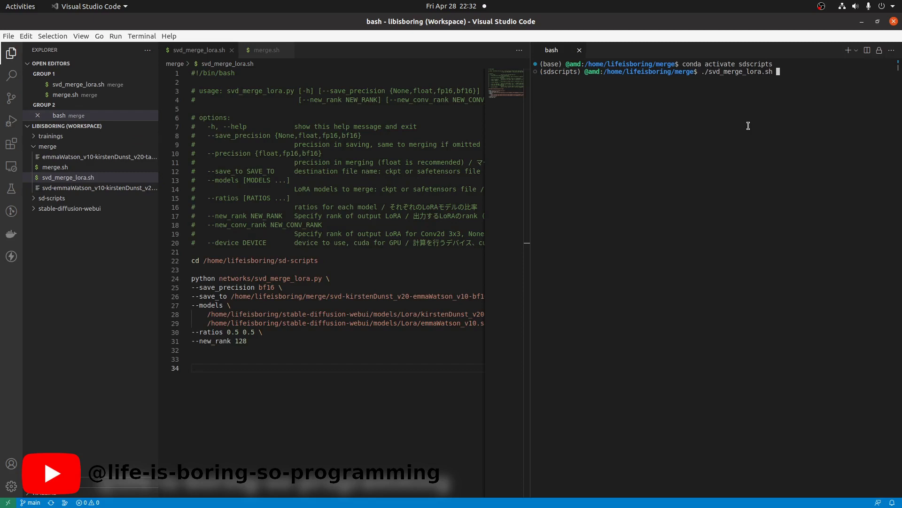
key(Return)
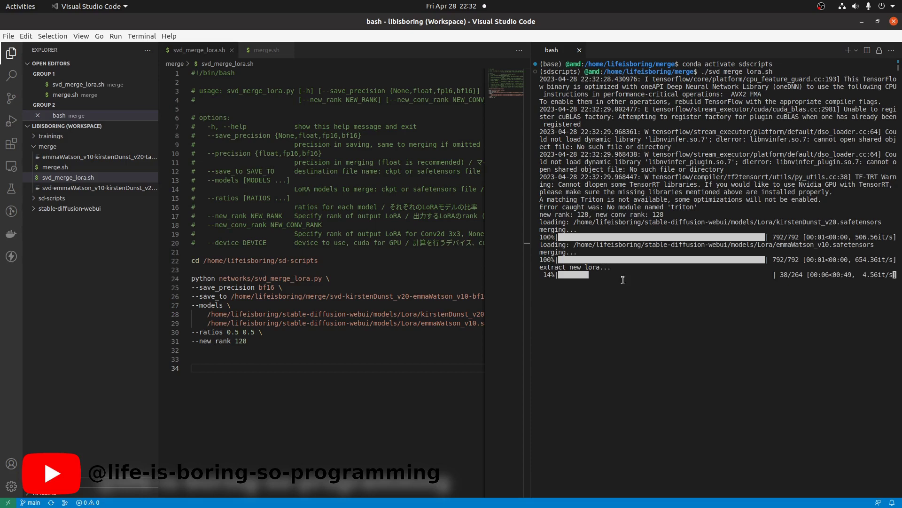
drag(539, 215, 590, 215)
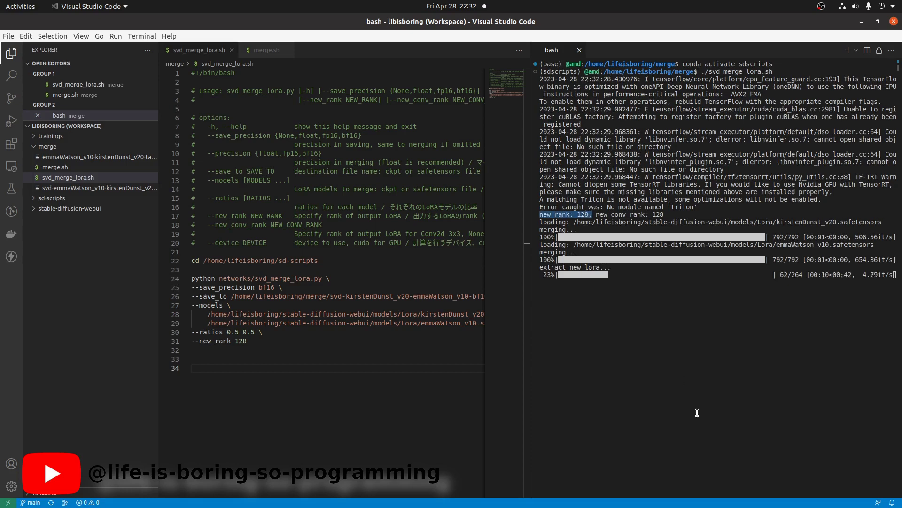
click(697, 412)
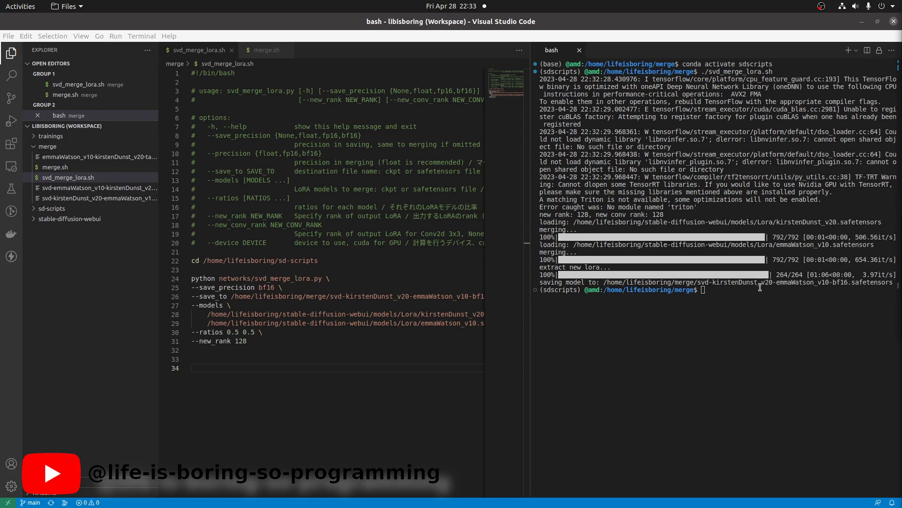
Check the terminal line showing where the merged model was saved
click(762, 285)
triple_click(763, 283)
click(768, 314)
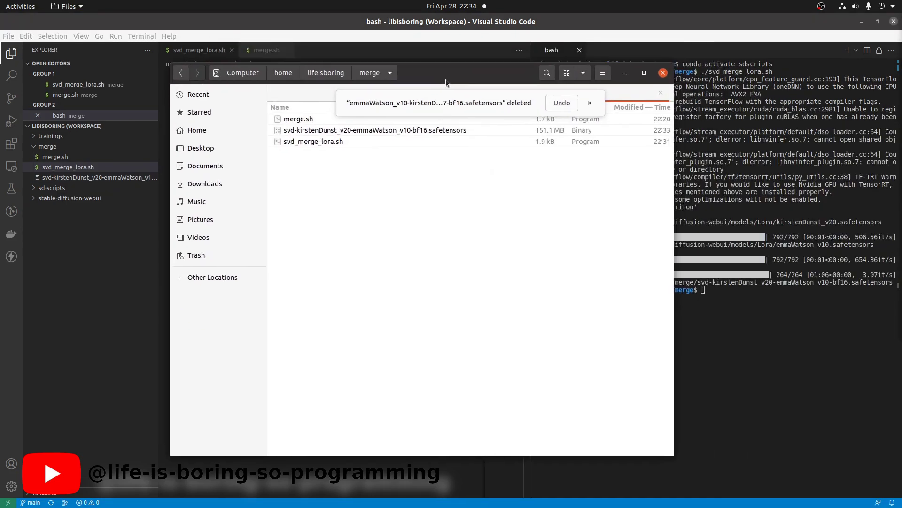
Paste svd-kirstenDunst_v20-emmaWatson_v10-bf16.safetensors into the Lora folder and close Files
click(336, 133)
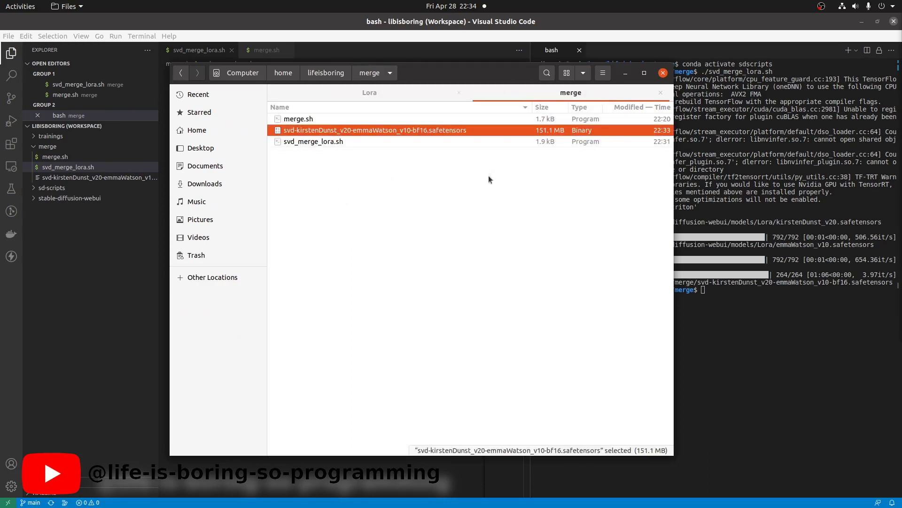
click(398, 94)
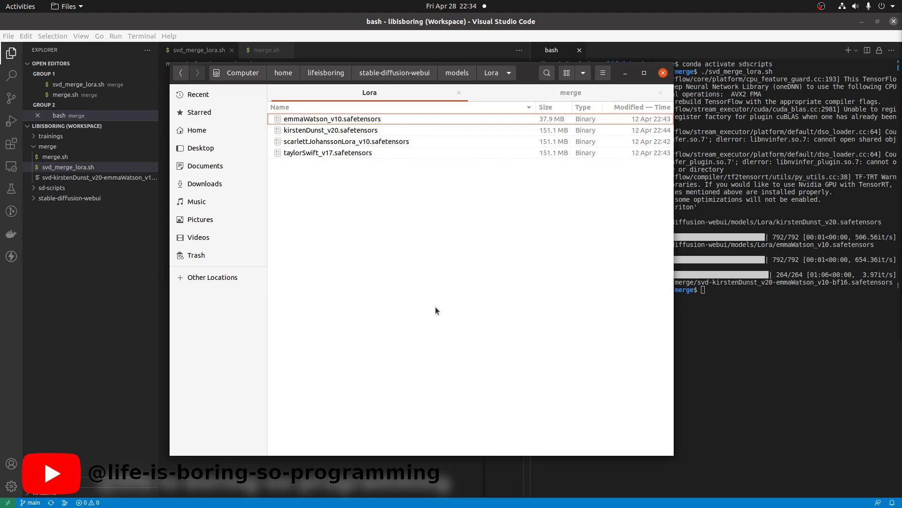
key(ctrl+v)
click(467, 312)
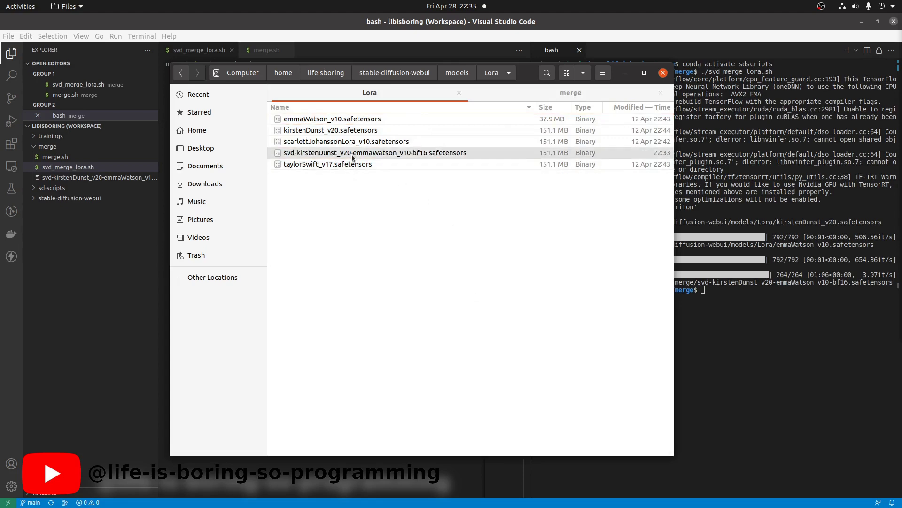
click(663, 73)
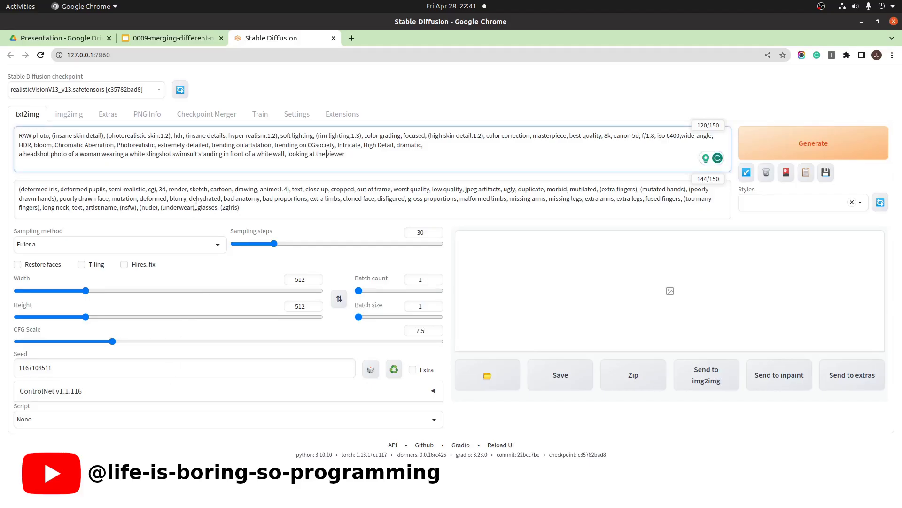
Choose the X/Y/Z plot script with a Prompt S/R X axis of three LoRA tags
click(433, 423)
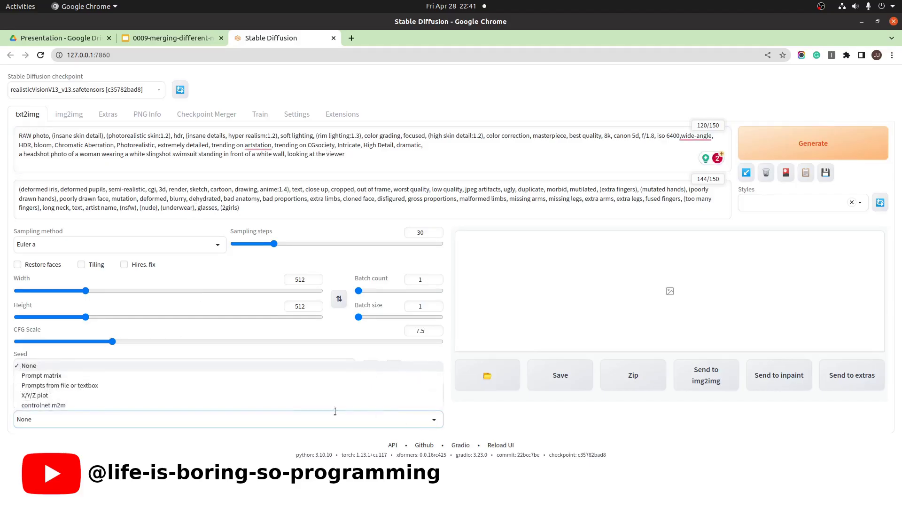
click(41, 395)
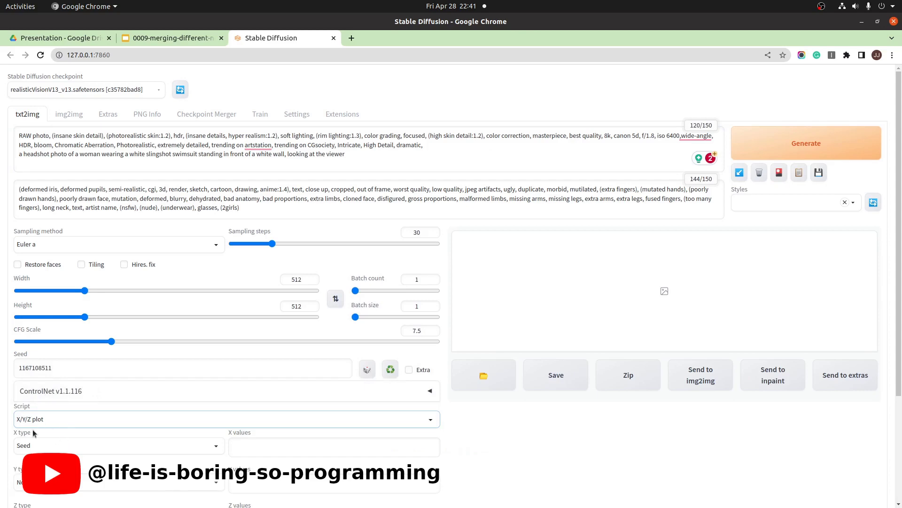
scroll(92, 409, down, 3)
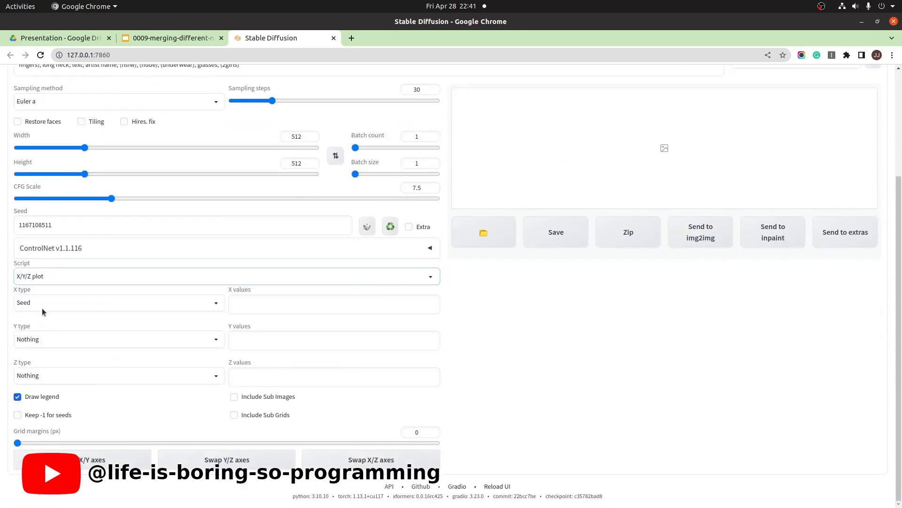
click(41, 309)
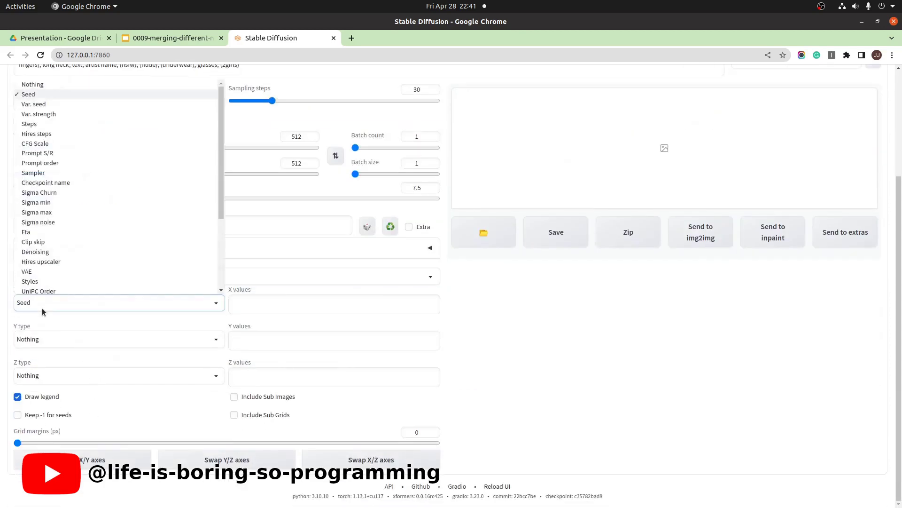
click(51, 154)
click(242, 303)
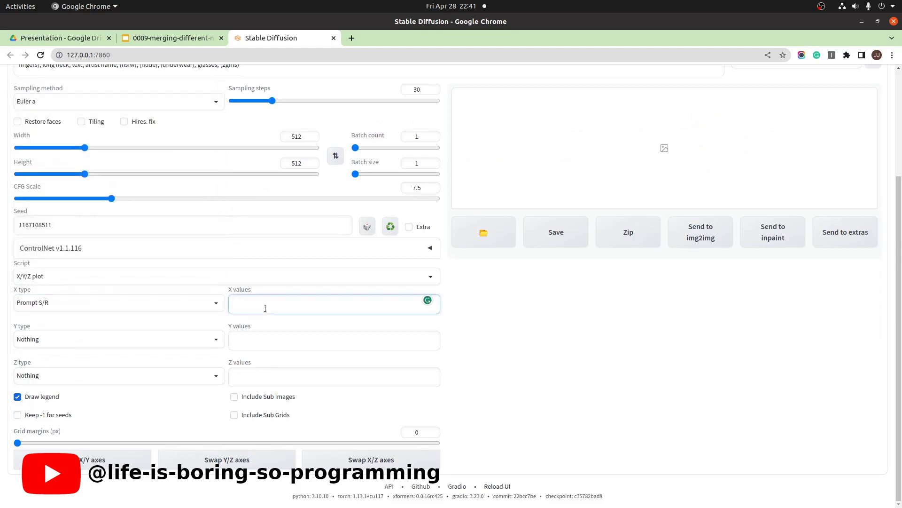
text(<lora:emmaWatson_v10:0.8>,<lora:kirstenDunst_v20:0.8>,<lora:svd-kirstenDunst_v20-emmaWatson_v10-bf16:0.8>)
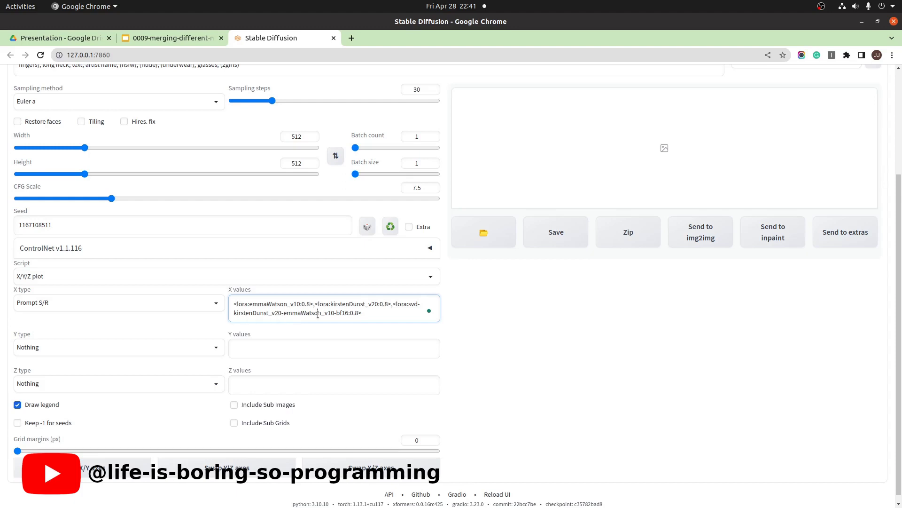
Set the Y axis to Seed with values -1,-1,-1,-1
click(218, 350)
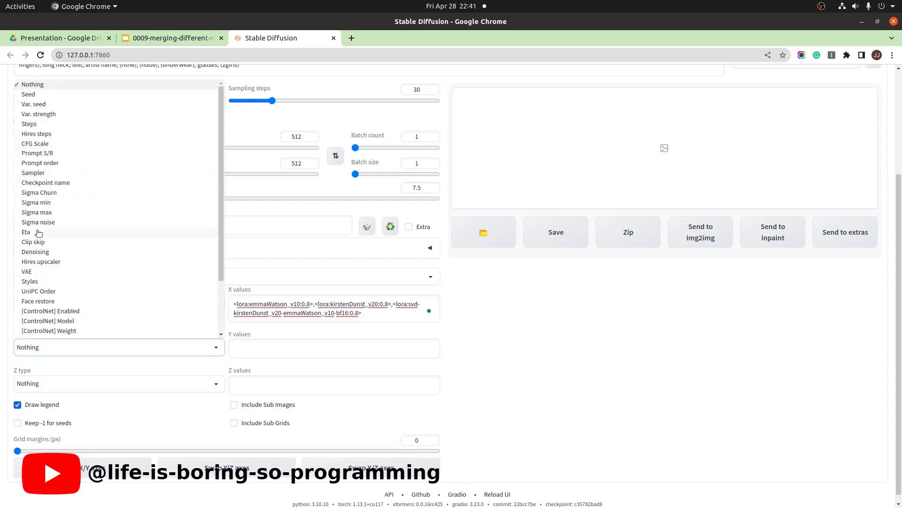
click(45, 96)
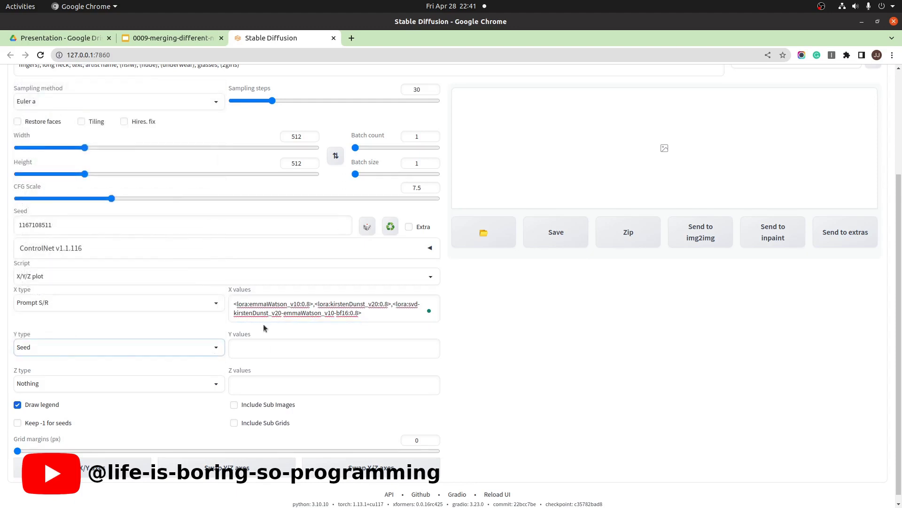
click(275, 349)
text(-1,-1,)
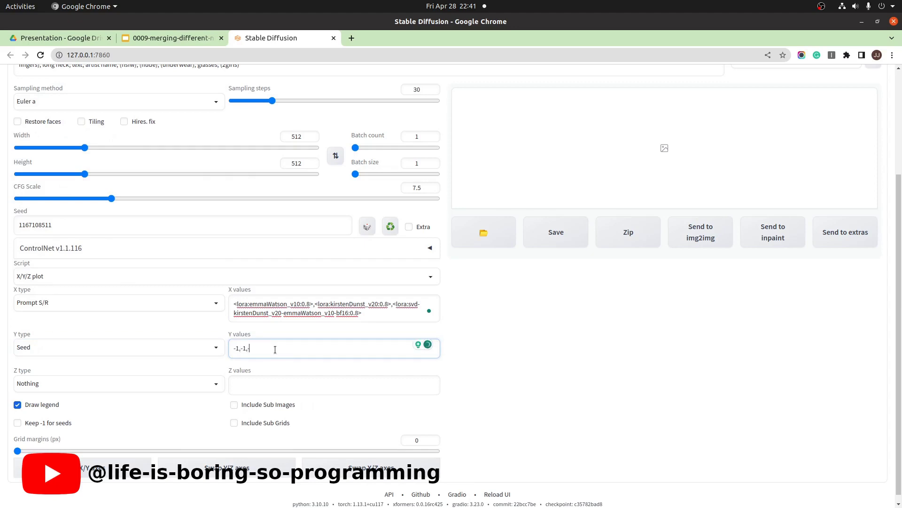
text(-1,-1)
Append the LoRA tags to the prompt, keeping only <lora:emmaWatson_v10:0.8>
scroll(275, 349, up, 3)
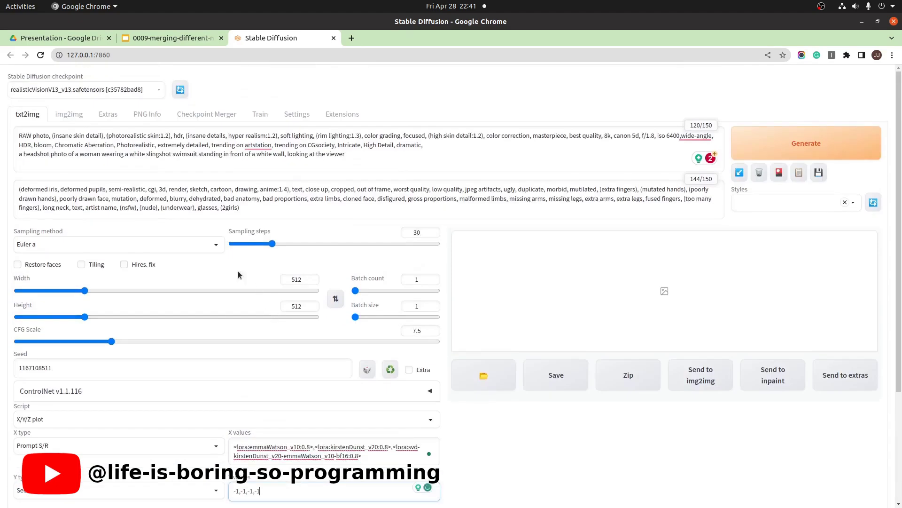
click(221, 163)
text(<lora:emmaWatson_v10:0.8>,<lora:kirstenDunst_v20:0.8>,<lora:svd-kirstenDunst_v20-emmaWatson_v10-bf16:0.8>)
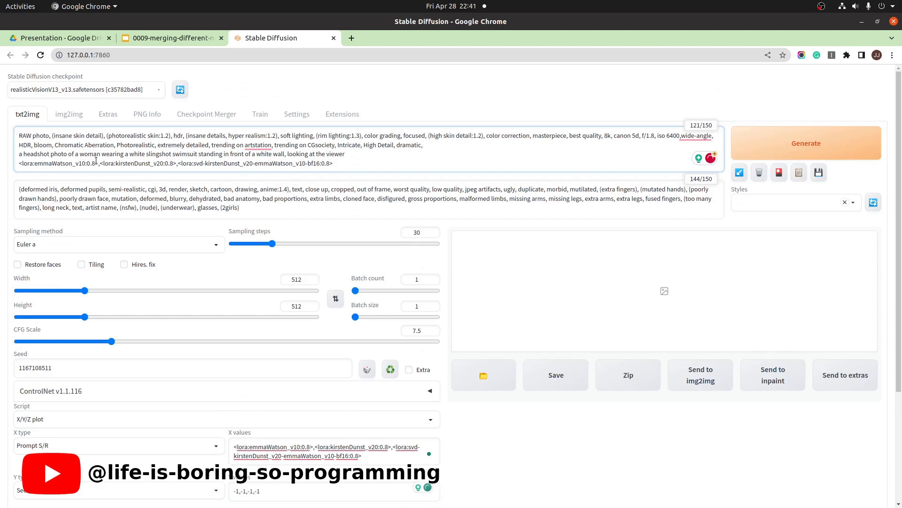
drag(98, 163, 441, 162)
key(BackSpace)
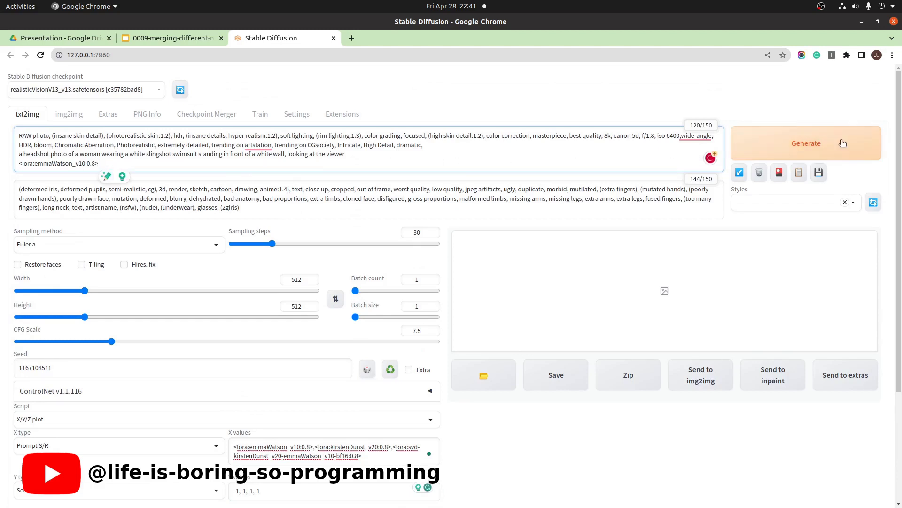
Generate the LoRA-by-seed grid and open xyz_grid-0001-914621476.png full screen
click(843, 142)
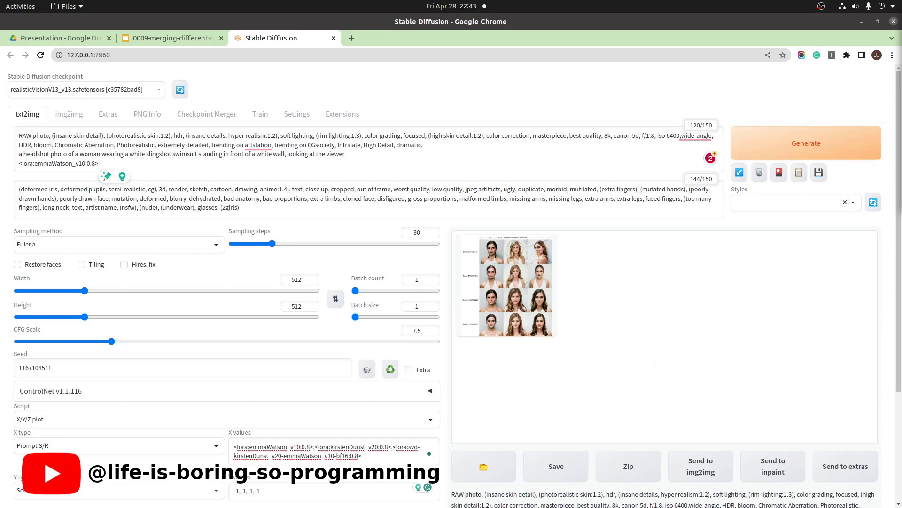
click(522, 267)
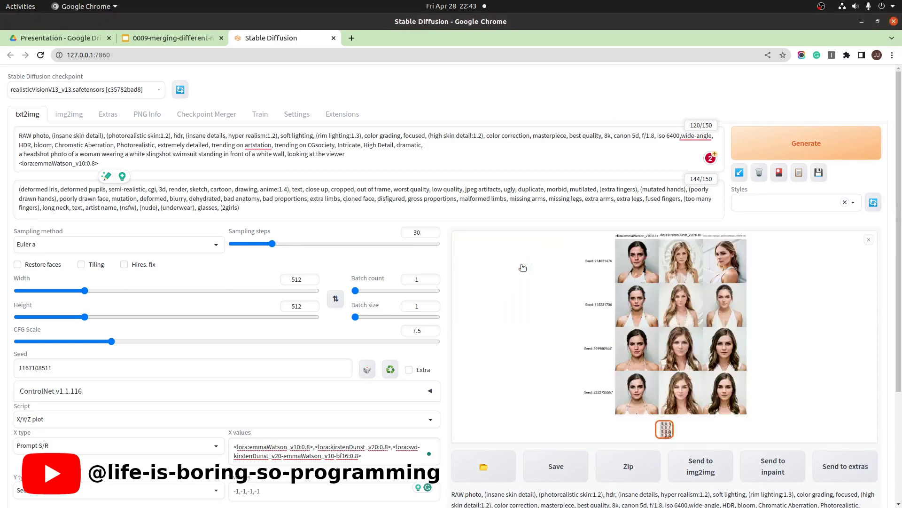
click(658, 285)
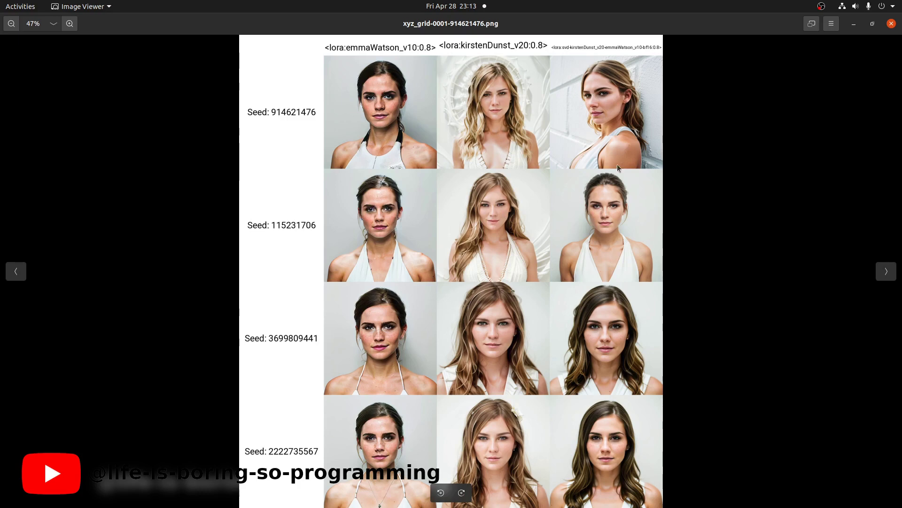
scroll(611, 201, up, 5)
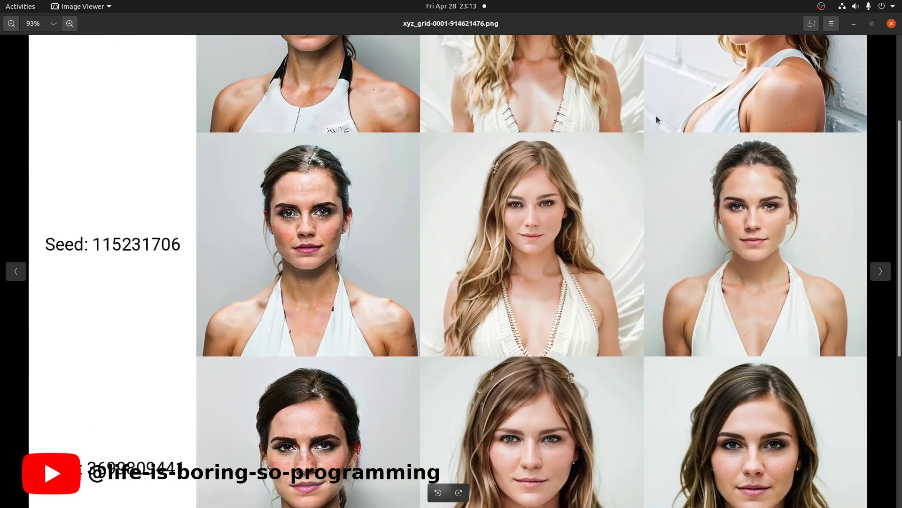
scroll(630, 158, up, 5)
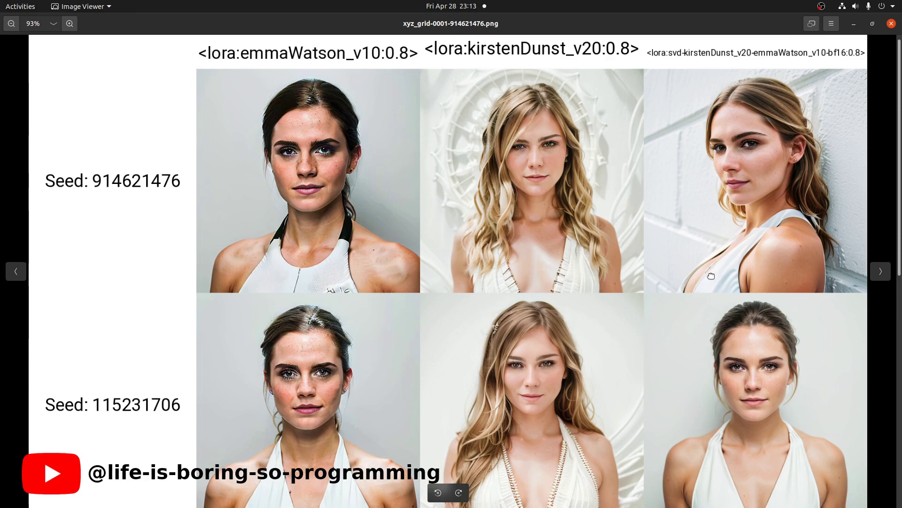
scroll(711, 276, down, 6)
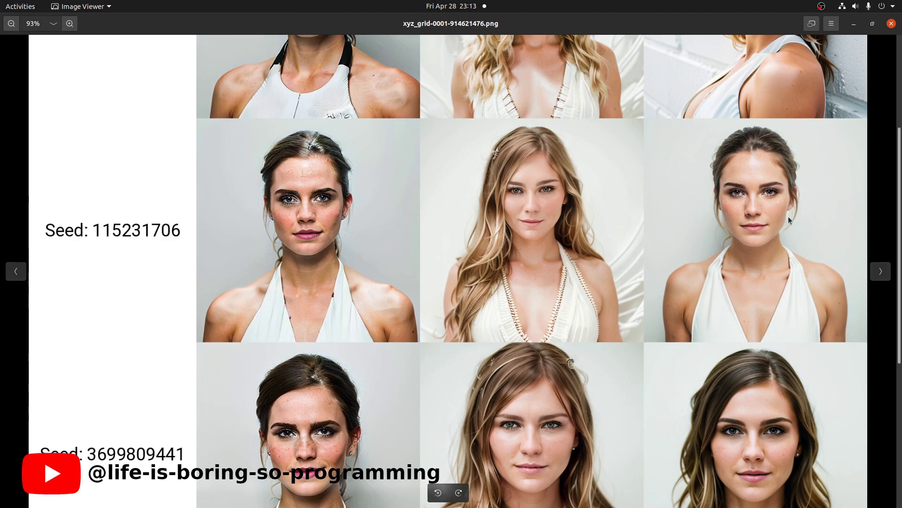
drag(663, 399, 618, 156)
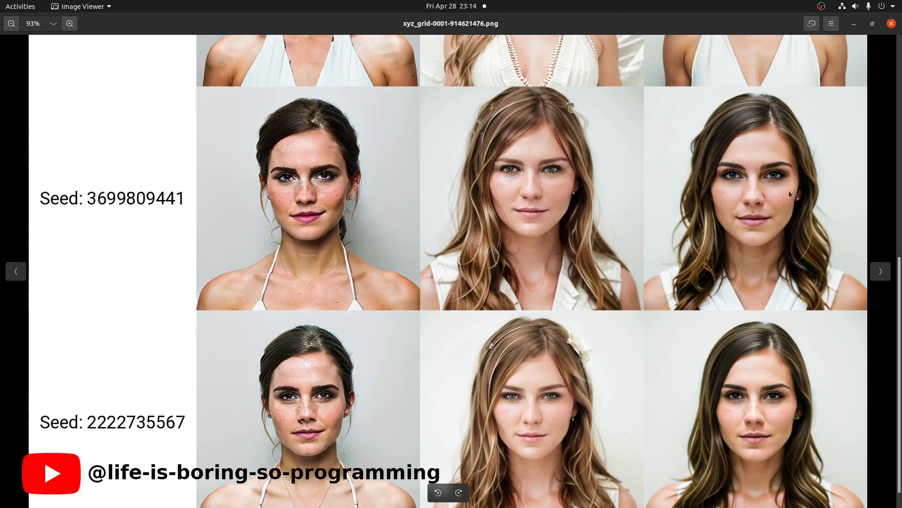
drag(739, 211, 738, 186)
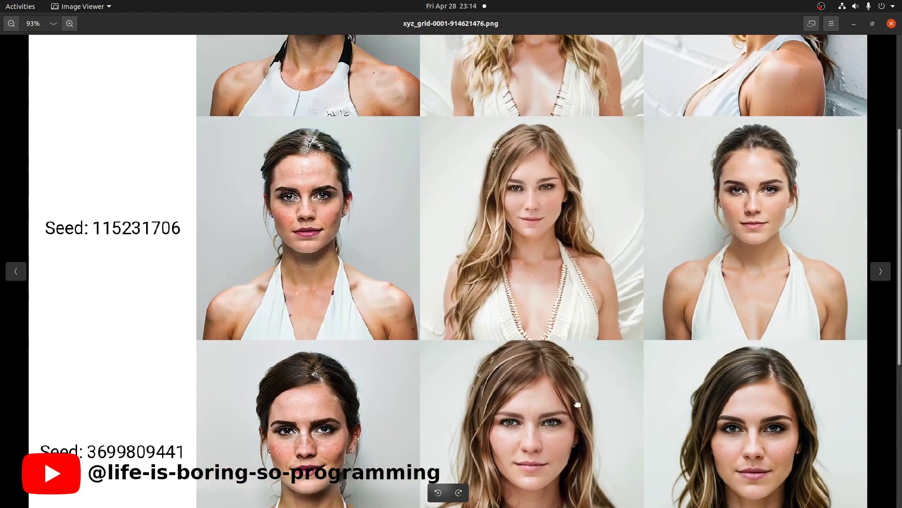
scroll(545, 181, up, 5)
scroll(635, 167, up, 3)
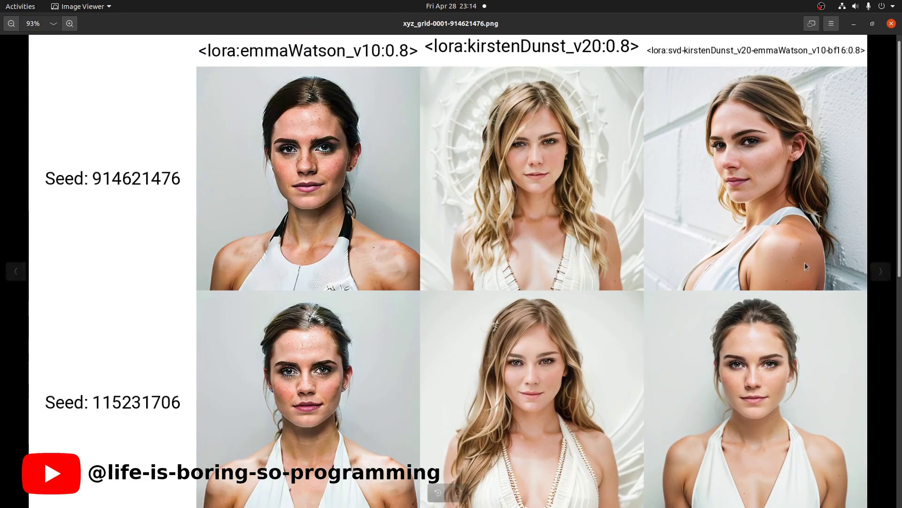
drag(765, 379, 771, 168)
scroll(771, 163, down, 4)
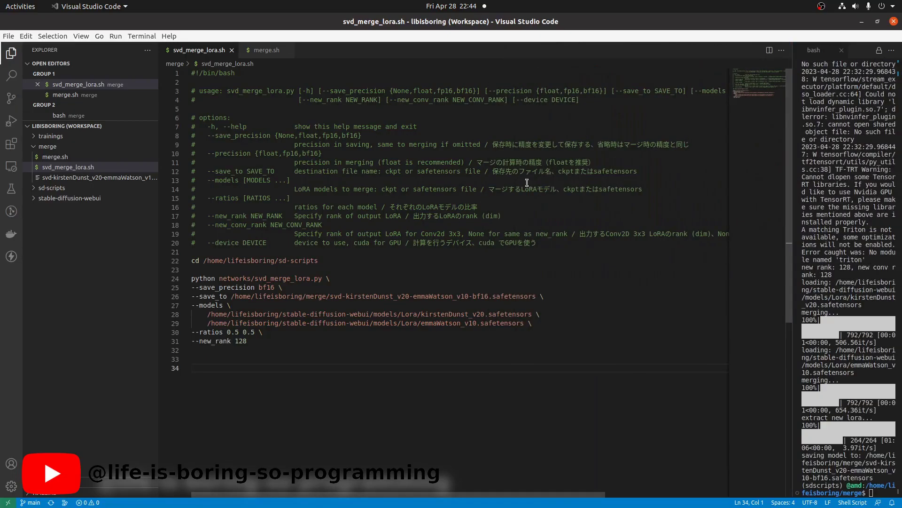
Duplicate the emmaWatson model path line as a new third --models line
drag(542, 305, 536, 323)
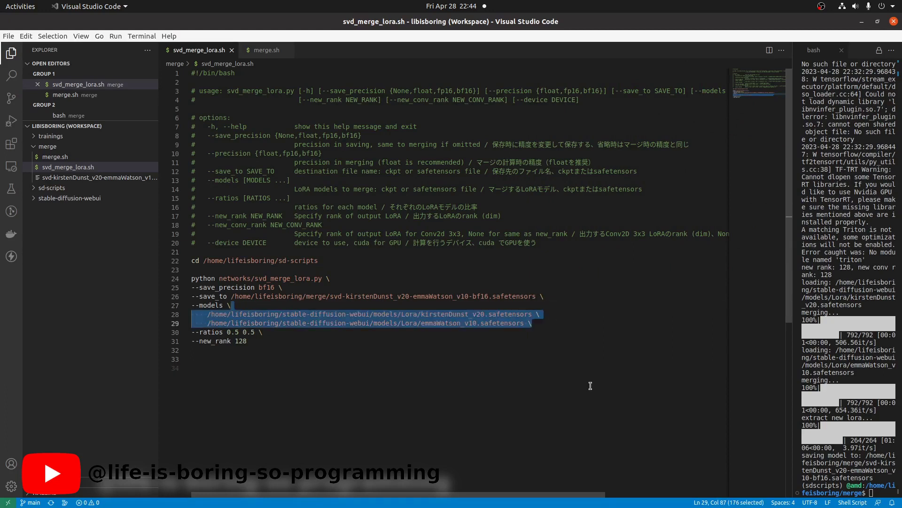
click(593, 356)
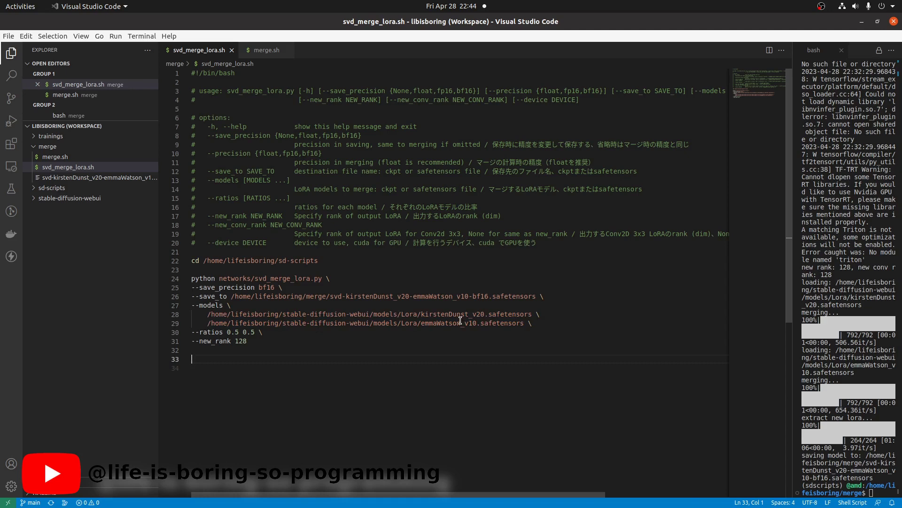
click(558, 316)
key(shift+Down)
key(ctrl+c)
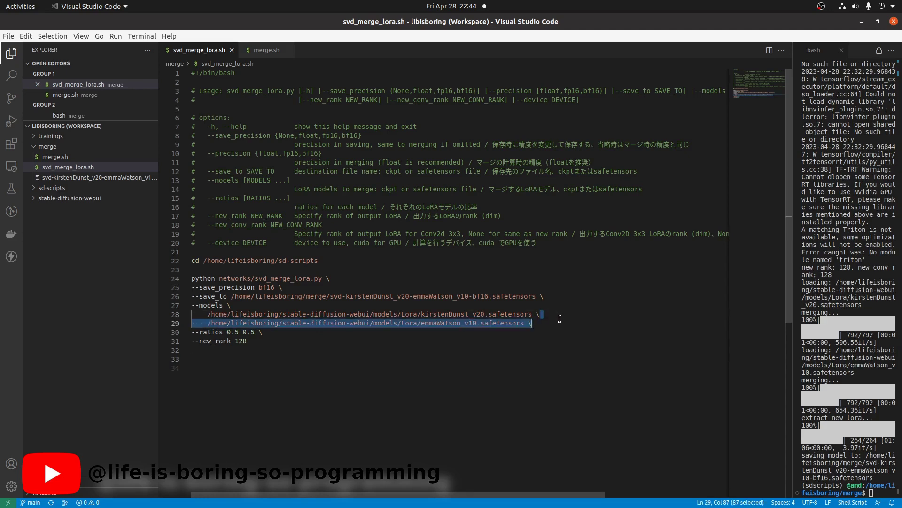
click(559, 323)
key(ctrl+v)
key(Down)
key(Down)
key(Down)
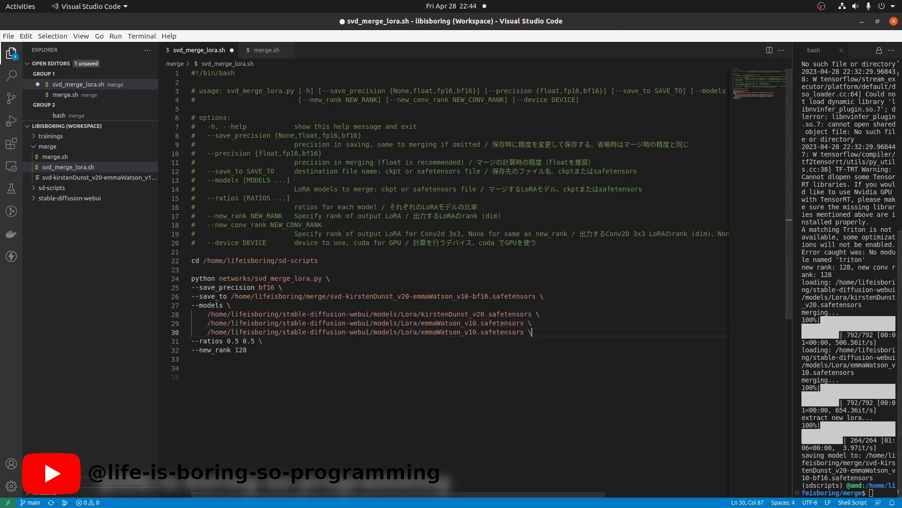
Rename the new model to scarlettJohanssonLora_v10, add it to the output name, and save
double_click(472, 334)
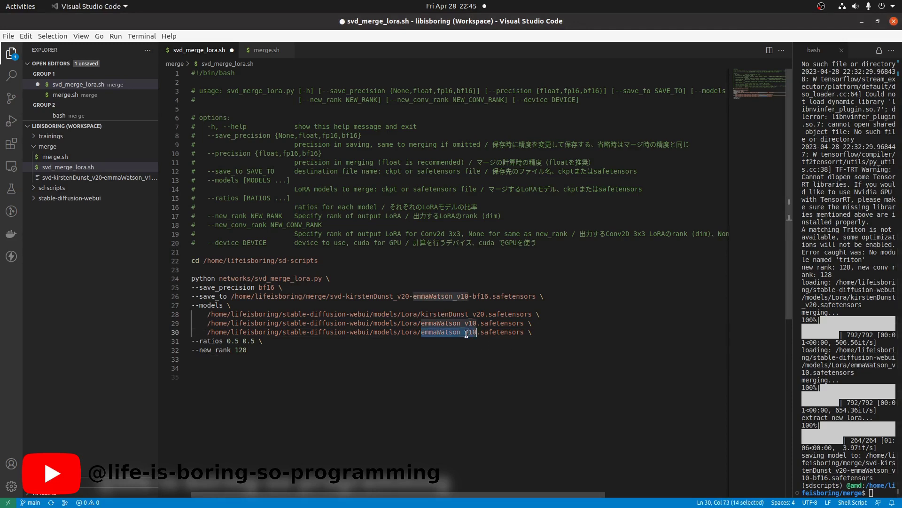
text(scarlettJohanssonLora_v10)
click(473, 296)
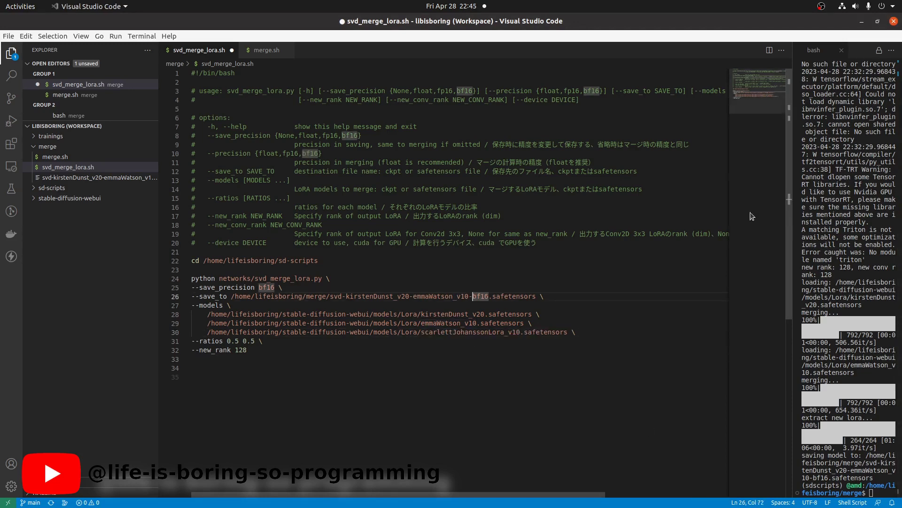
text(scarlettJohanssonLora_v10-)
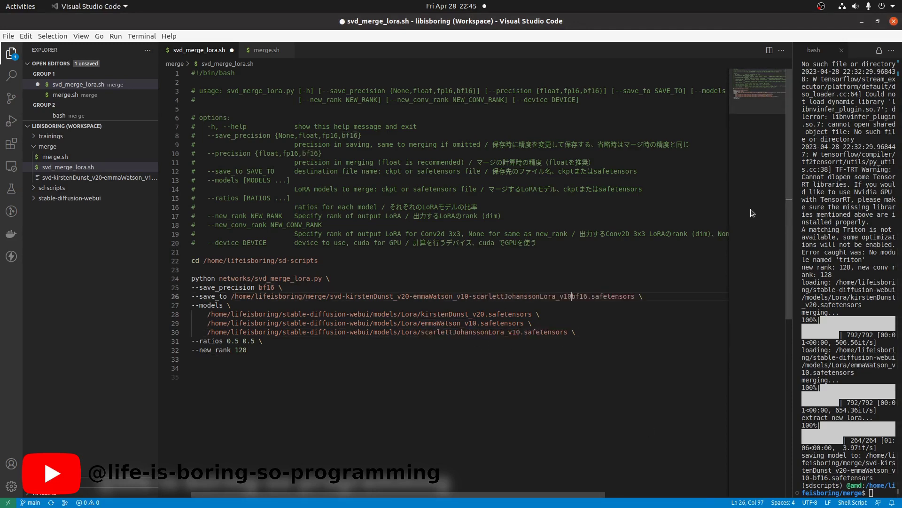
key(ctrl+s)
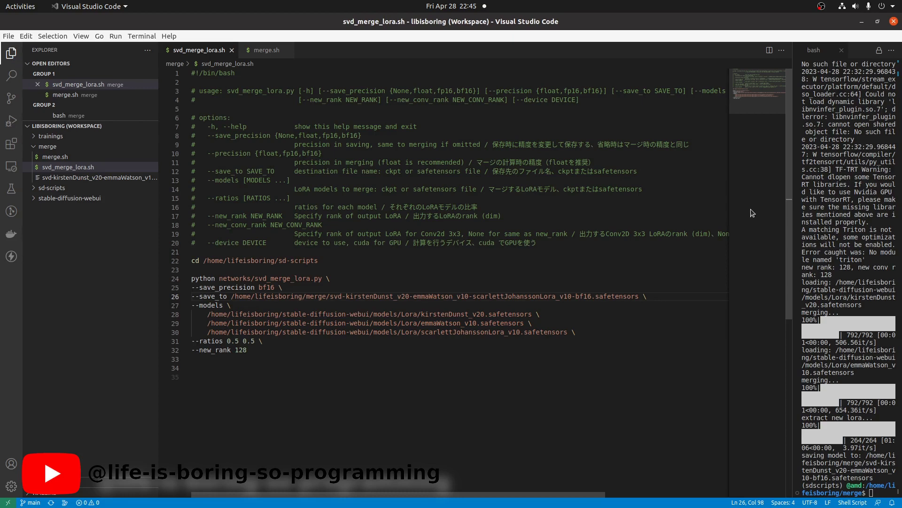
Set --ratios to 0.3 0.3 0.3 and save the script
click(625, 365)
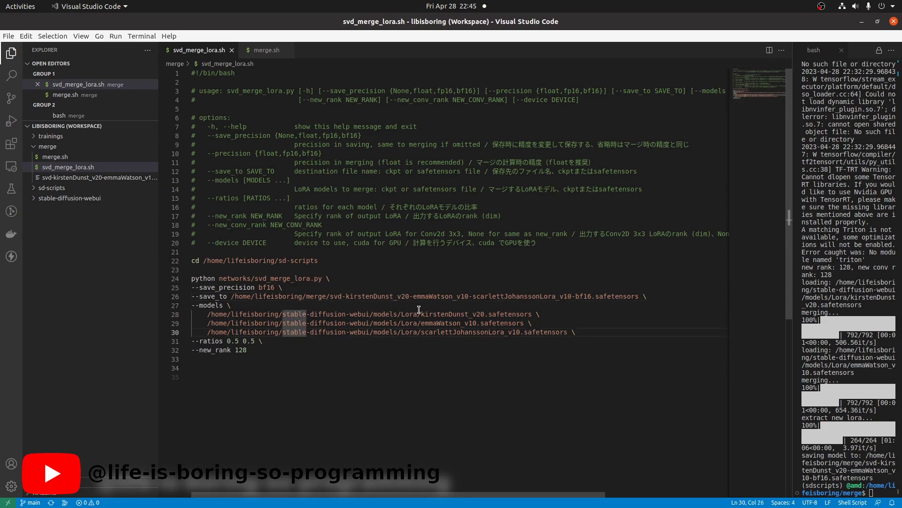
click(425, 326)
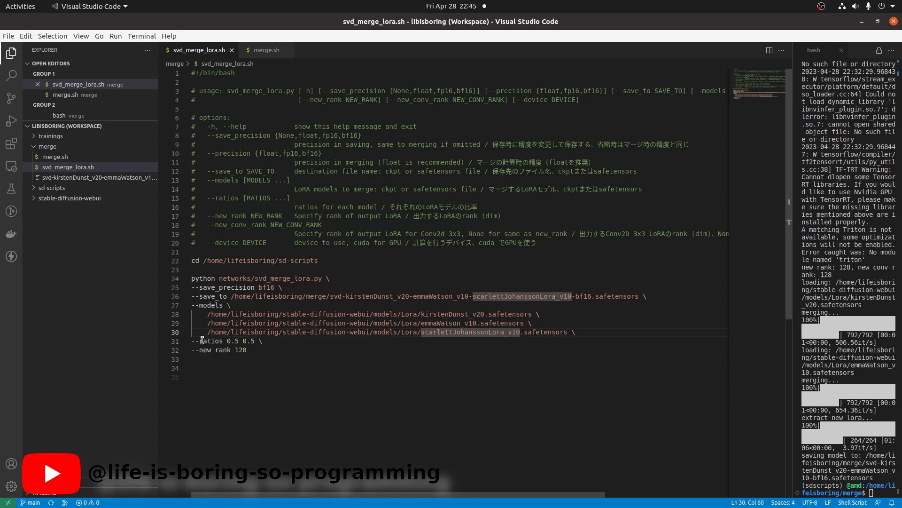
drag(202, 340, 254, 341)
click(260, 341)
text(0.3 0.)
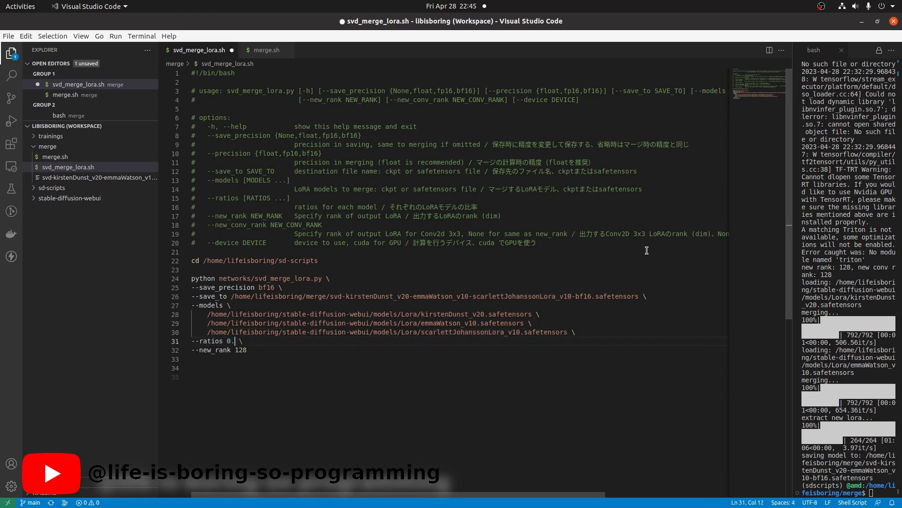
text(3 0.3)
key(ctrl+s)
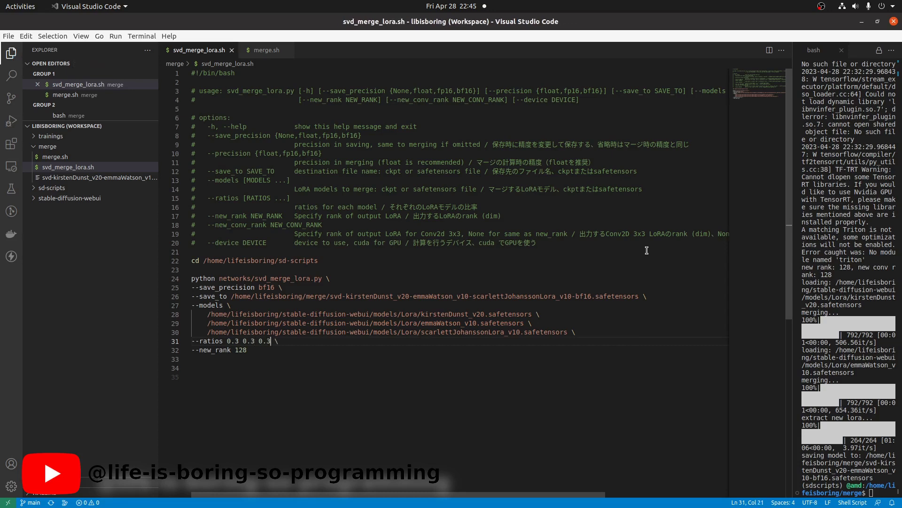
click(647, 250)
Run ./svd_merge_lora.sh in the terminal and check the saved three-model output file line
key(ctrl+grave)
text(./svd_)
key(Tab)
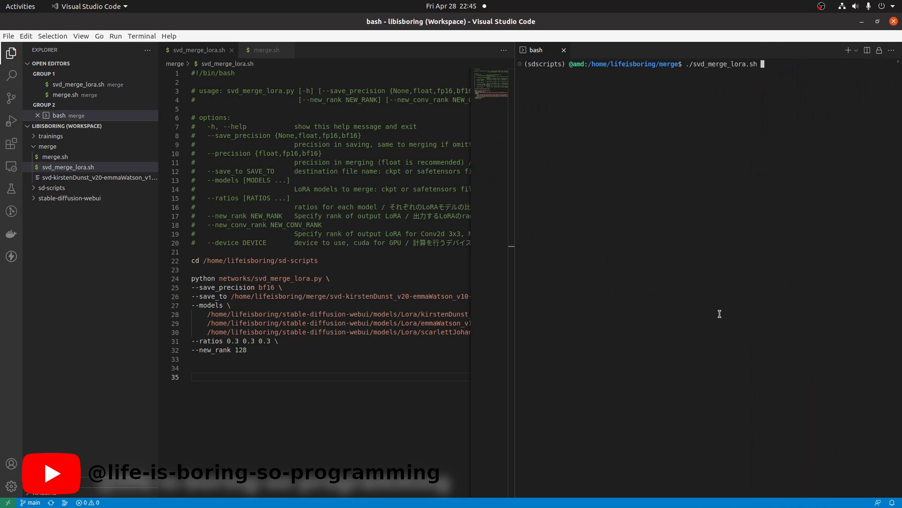
key(Return)
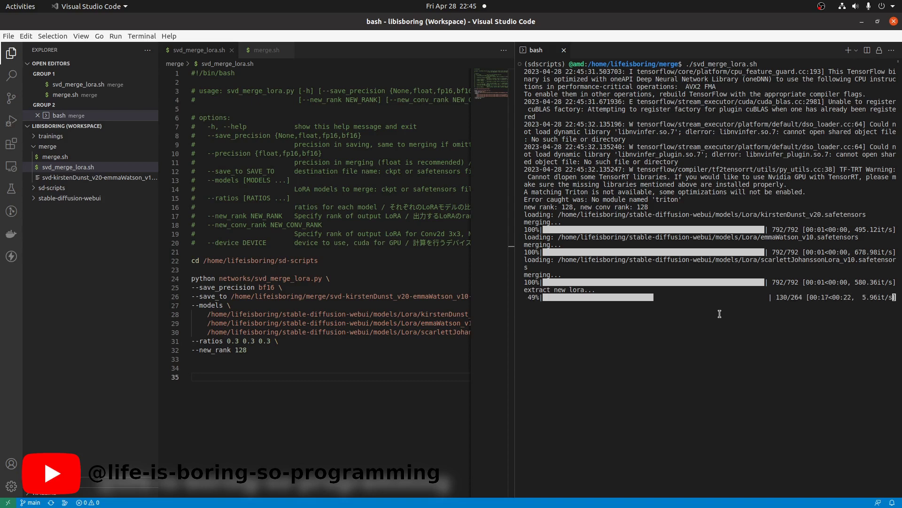
triple_click(719, 314)
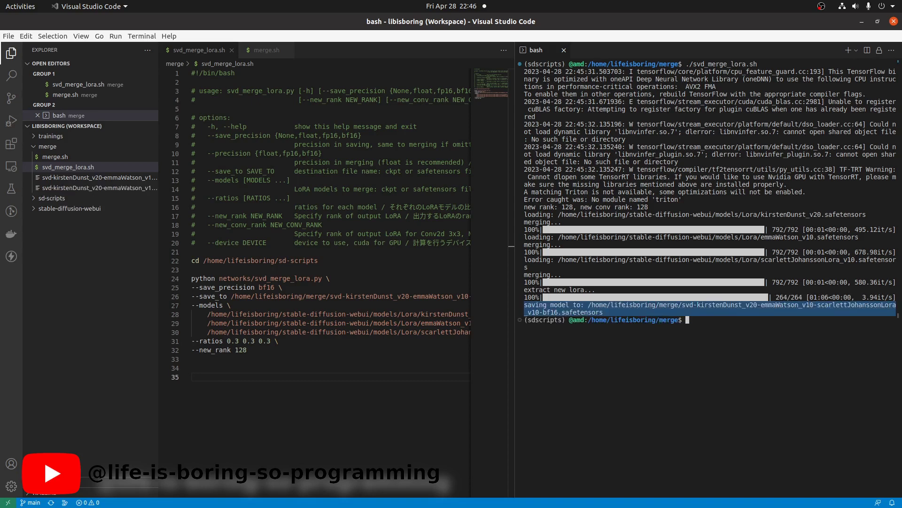
key(alt+Tab)
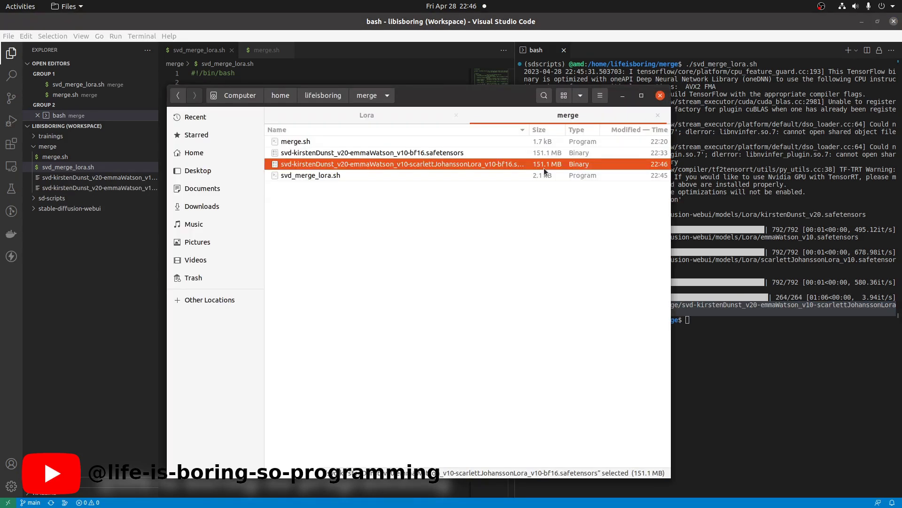
Paste the three-model merged LoRA into the Lora folder, then hide Files for Chrome
click(351, 112)
key(ctrl+v)
click(406, 354)
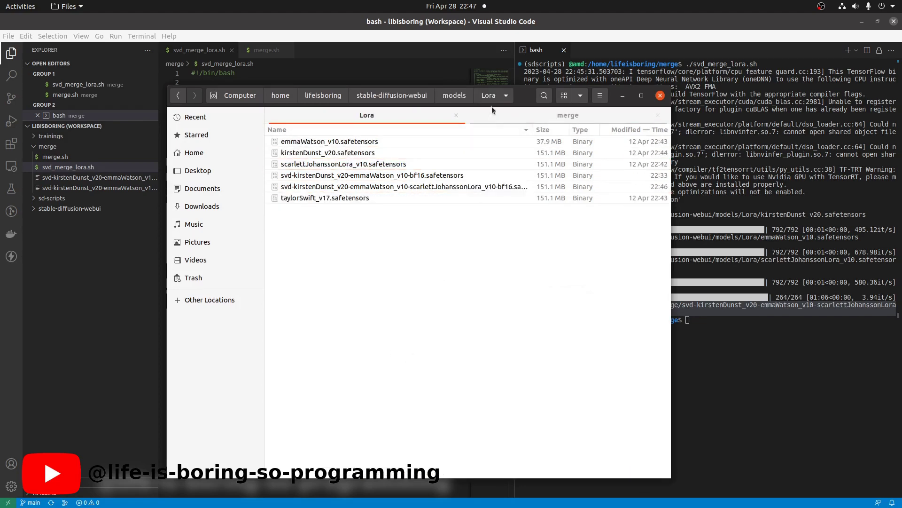
key(super+h)
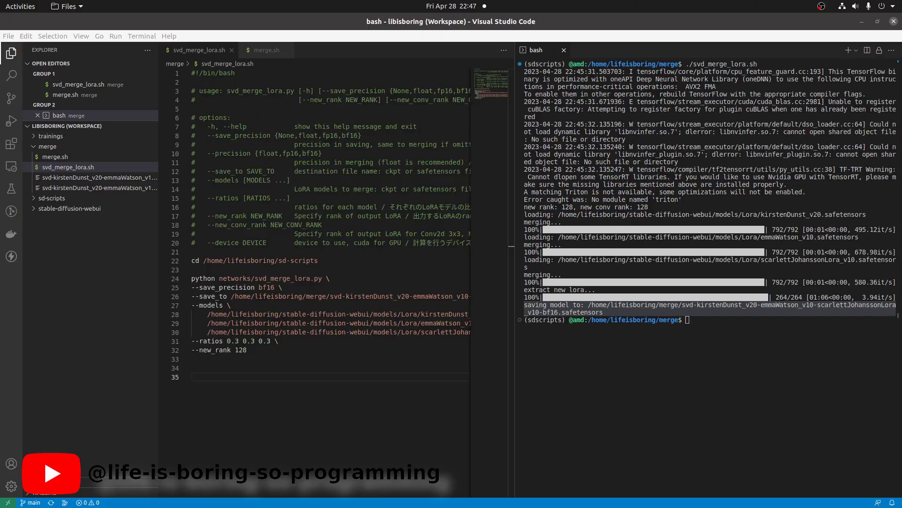
key(alt+Tab)
Add <lora:scarlettJohanssonLora_v10:0.8> to the X values, prefix the svd file name with scarlettJohanssonLora_v10-, and generate the grid
text(<lora:scarlettJohanssonLora_v10)
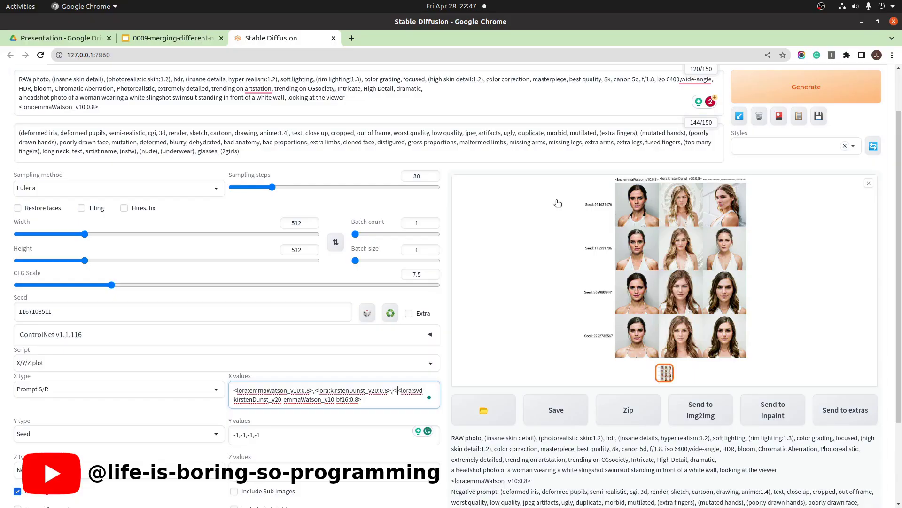
text(:0.8>)
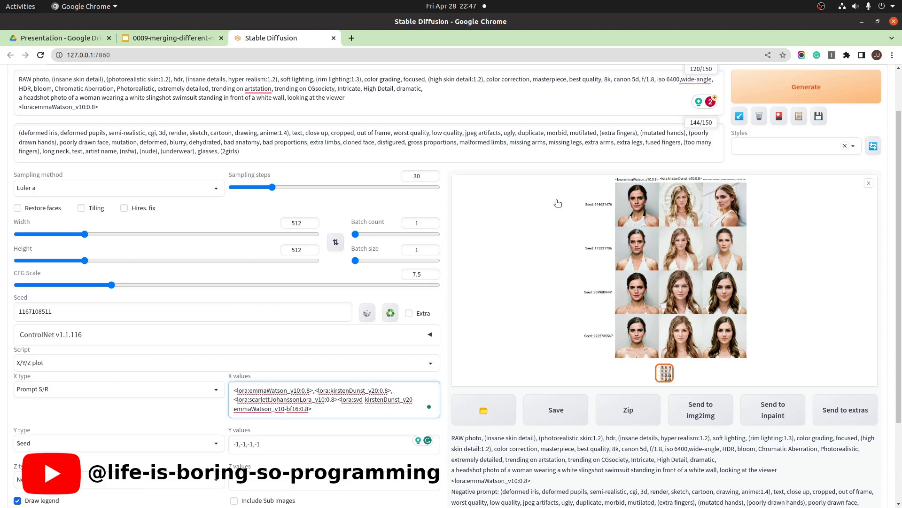
text(,)
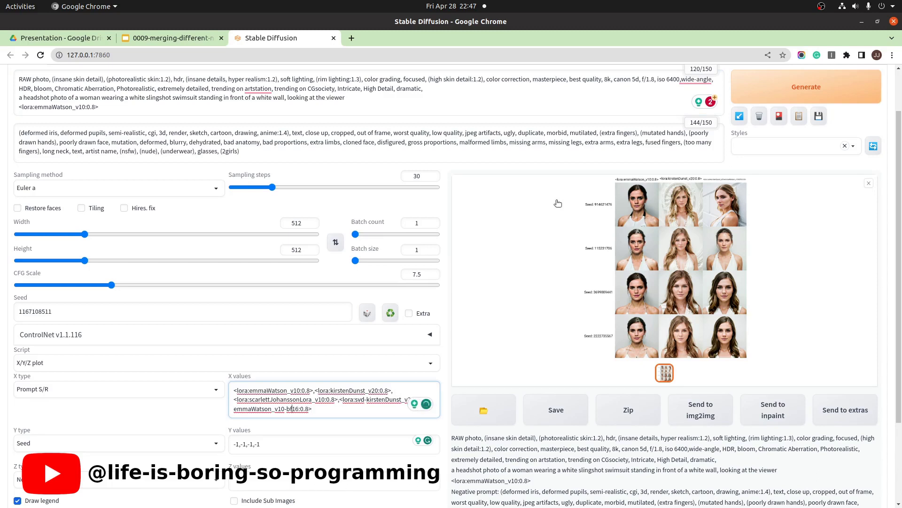
key(ctrl+v)
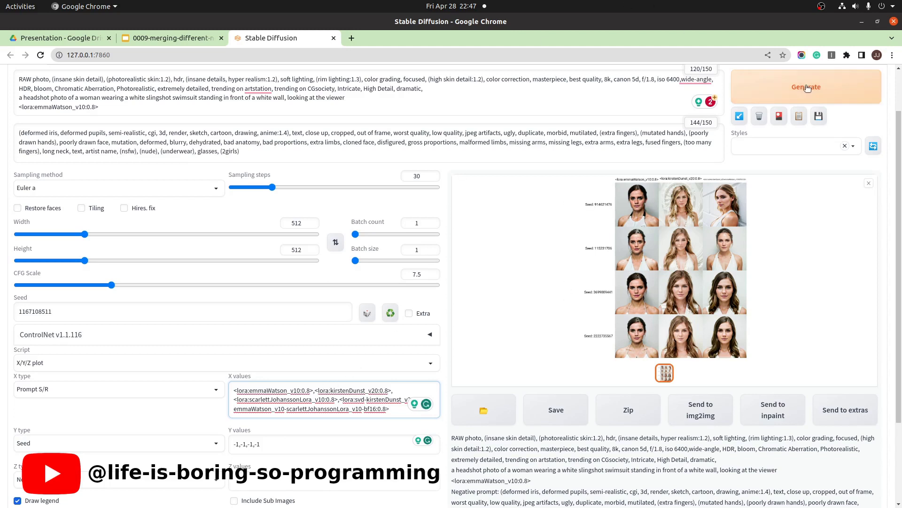
scroll(807, 94, up, 2)
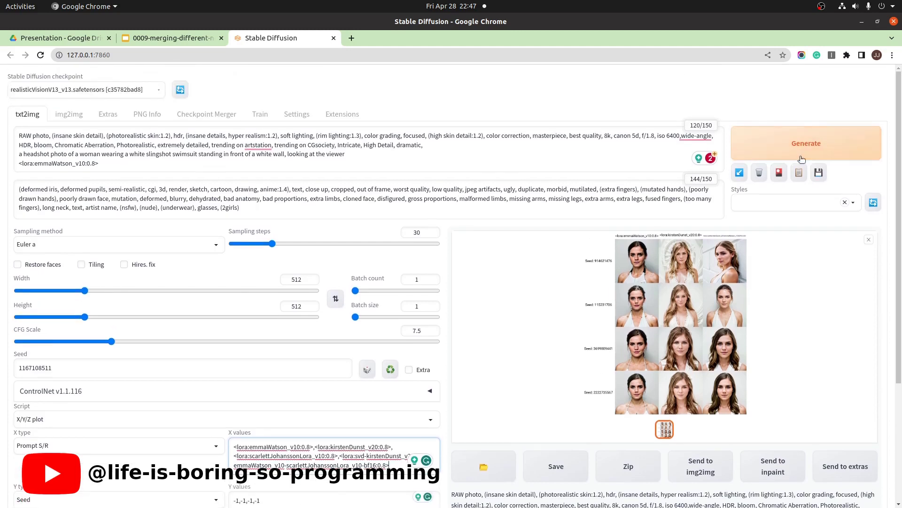
click(806, 146)
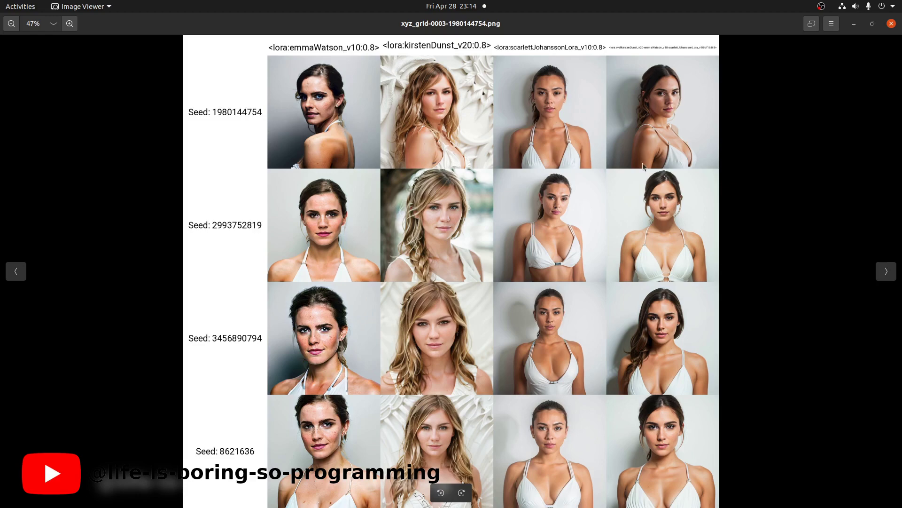
scroll(645, 217, up, 2)
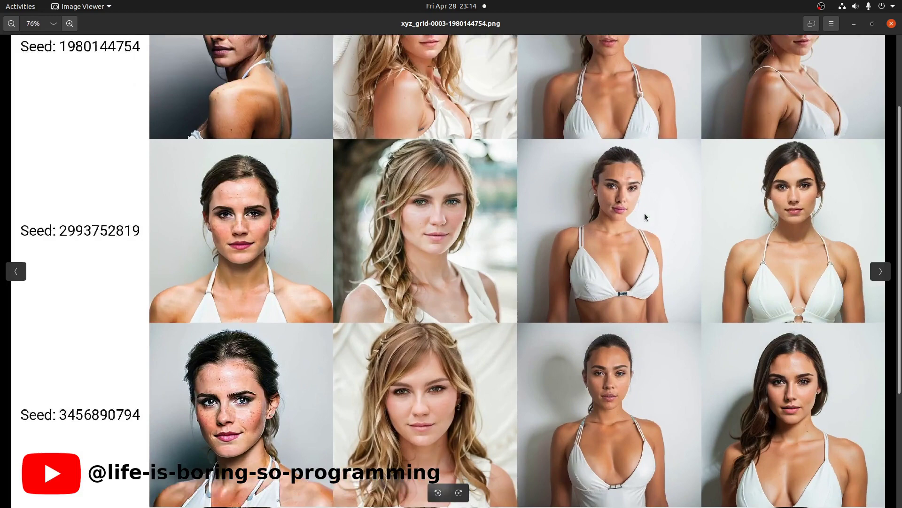
scroll(645, 216, up, 2)
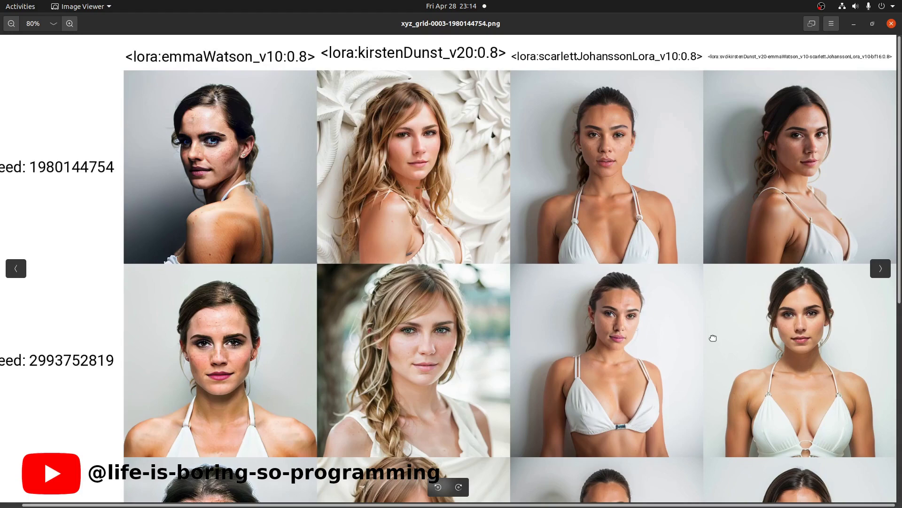
drag(713, 338, 694, 219)
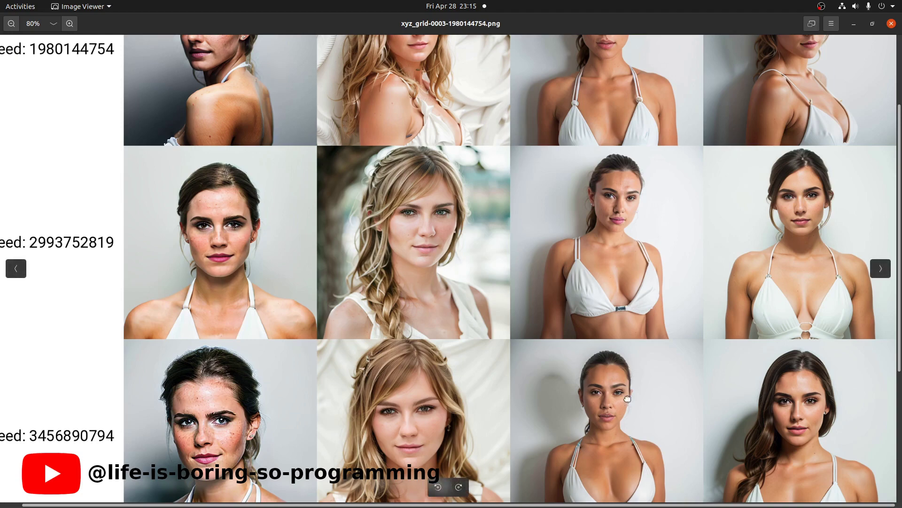
scroll(627, 399, down, 5)
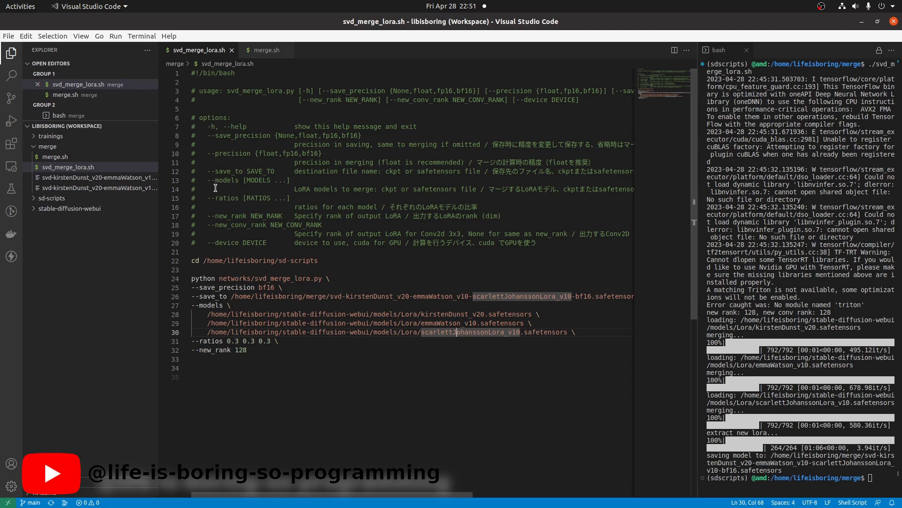
Copy the name of the svd-kirstenDunst_v20-emmaWatson_v10-bf16 file from the Lora folder, then return to VS Code
key(alt+Tab)
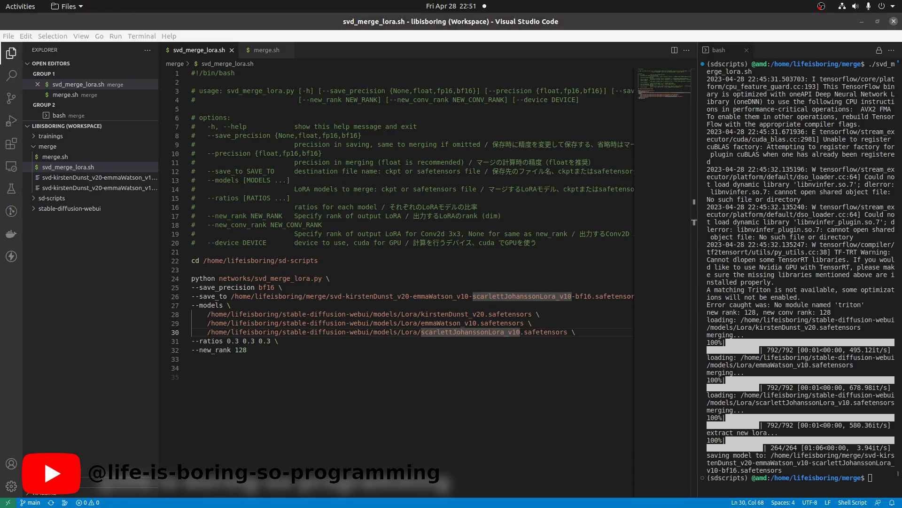
drag(561, 100, 505, 71)
click(441, 150)
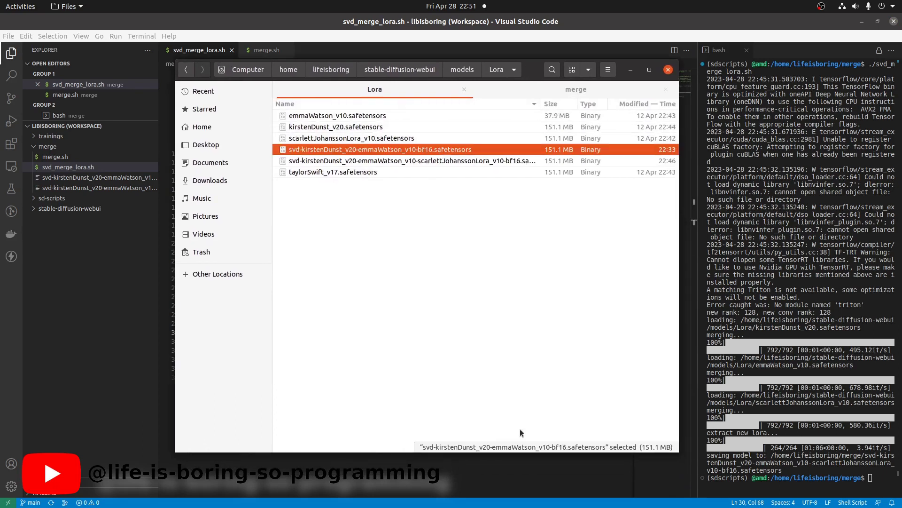
ctrl+click(354, 173)
click(438, 151)
key(F2)
key(ctrl+c)
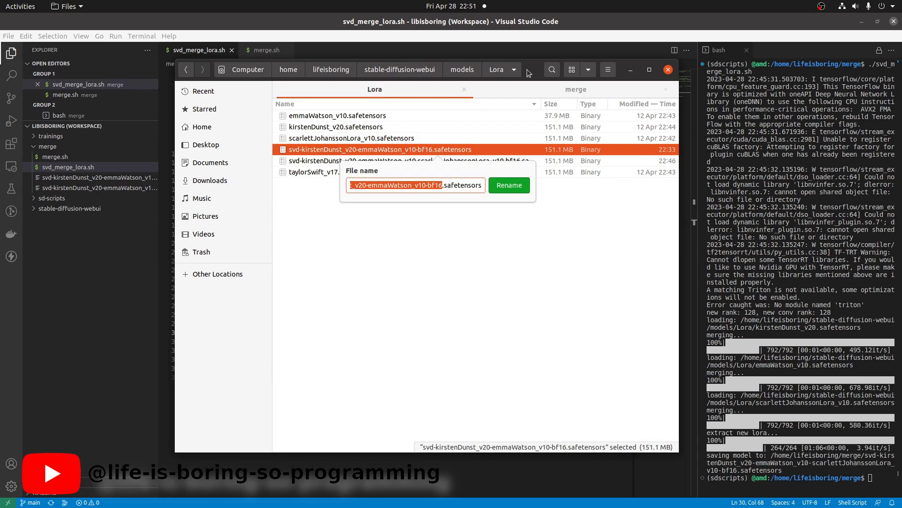
key(Escape)
key(Up)
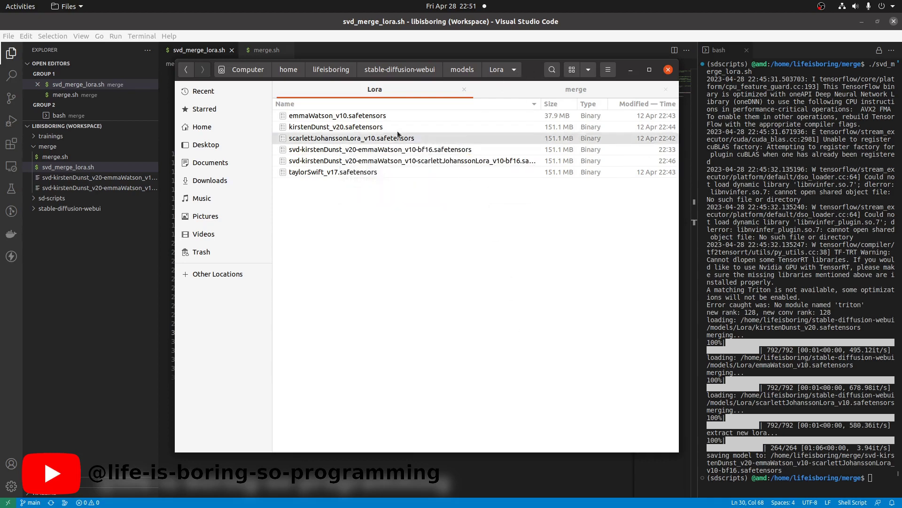
key(alt+Tab)
Use the kirstenDunst–emmaWatson merge as the first model and swap the second for taylorSwift_v17, deleting the scarlettJohansson line
double_click(430, 313)
key(ctrl+v)
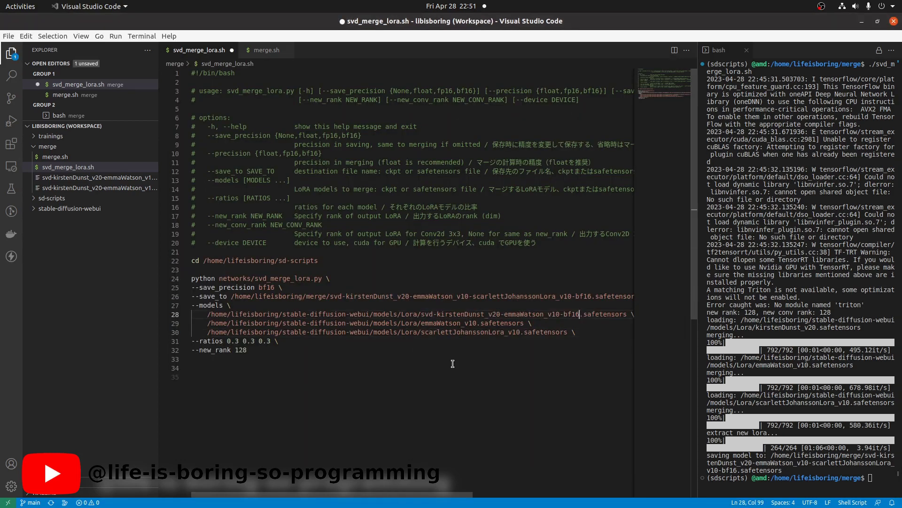
triple_click(483, 331)
key(BackSpace)
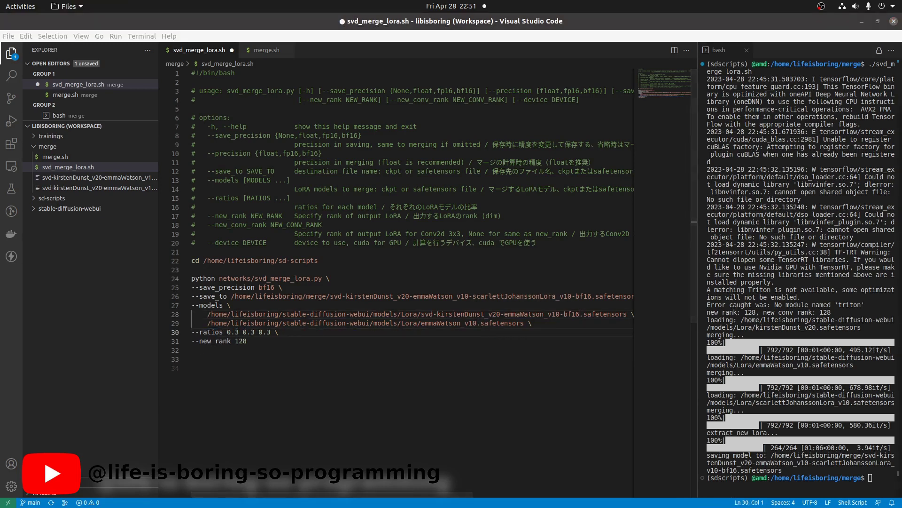
key(alt+Tab)
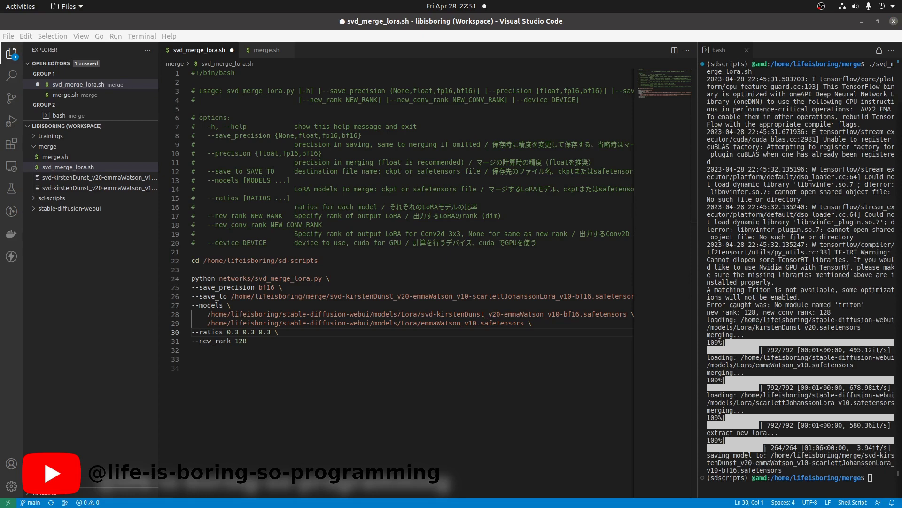
key(alt+Tab)
double_click(456, 323)
text(taylorSwift_v17)
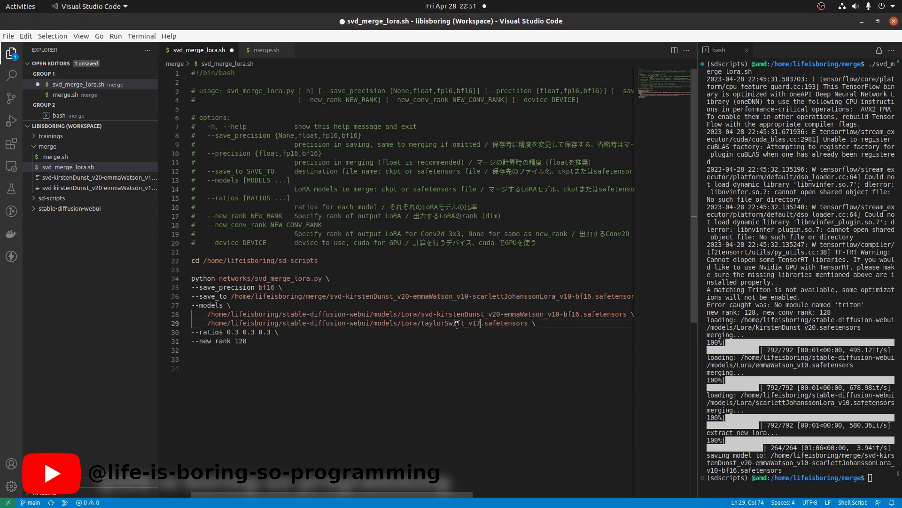
key(ctrl+s)
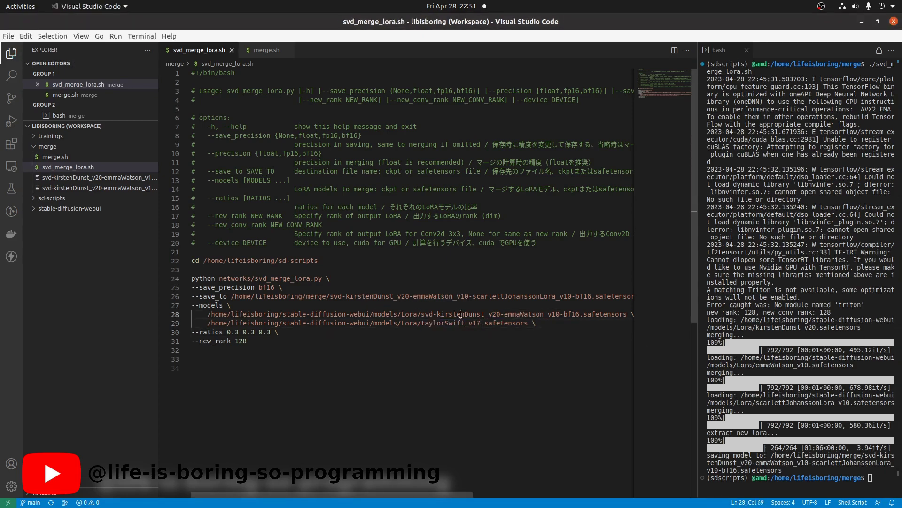
Rename the output with taylorSwift_v17 in place of scarlettJohanssonLora_v10 and set the ratios to 0.5 0.5
double_click(459, 314)
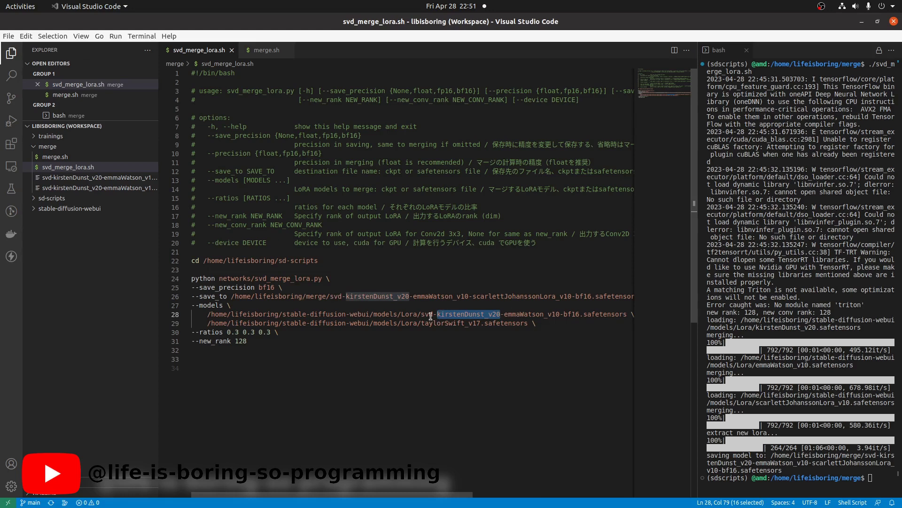
drag(421, 314, 560, 317)
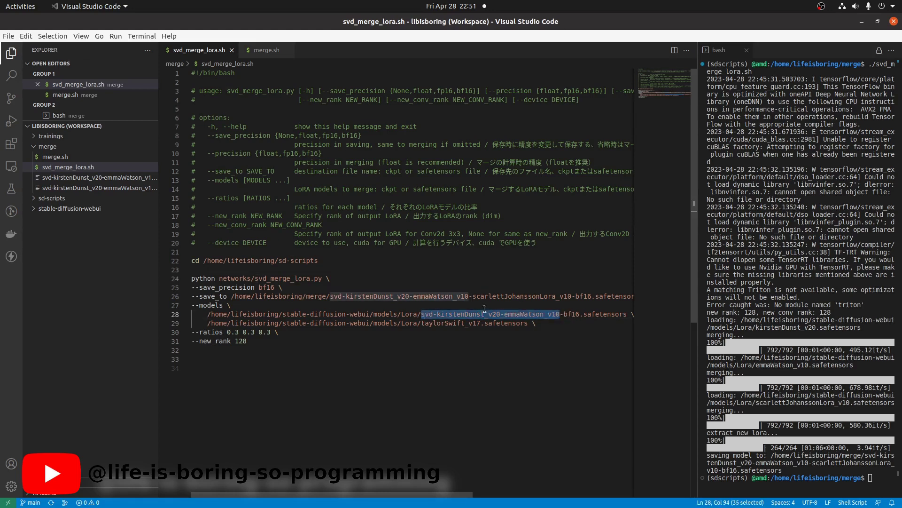
click(457, 322)
double_click(474, 297)
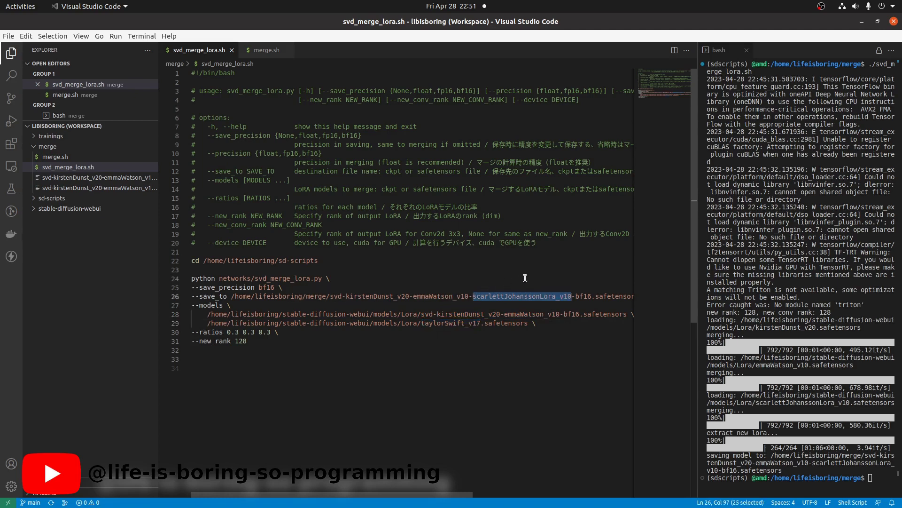
text(taylorSwift_v17)
key(ctrl+s)
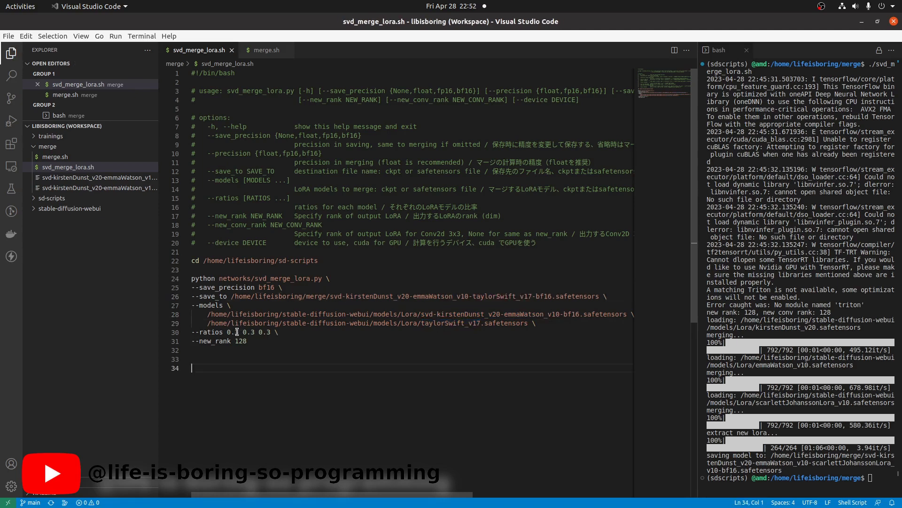
drag(235, 332, 269, 332)
text(5 0.5)
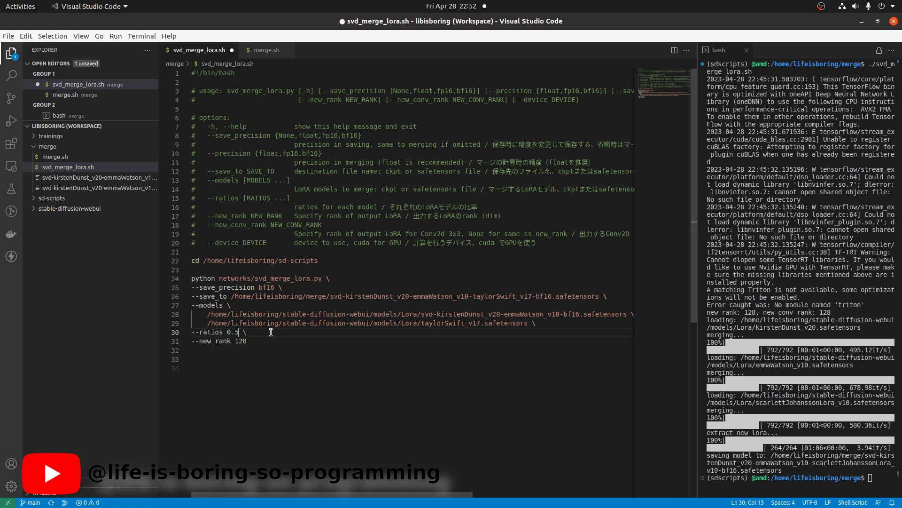
click(294, 338)
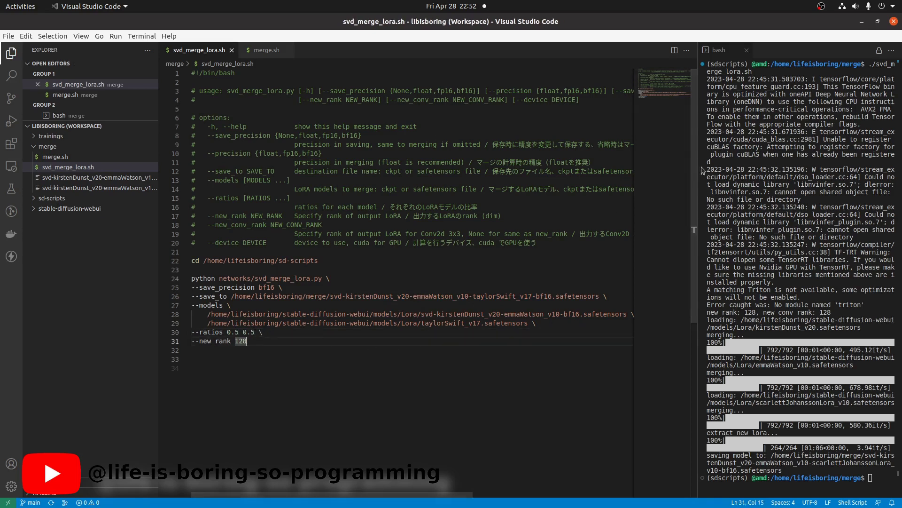
Run ./svd_merge_lora.sh in a widened, cleared terminal to produce svd-kirstenDunst_v20-emmaWatson_v10-taylorSwift_v17-bf16.safetensors
drag(694, 188, 436, 167)
click(681, 243)
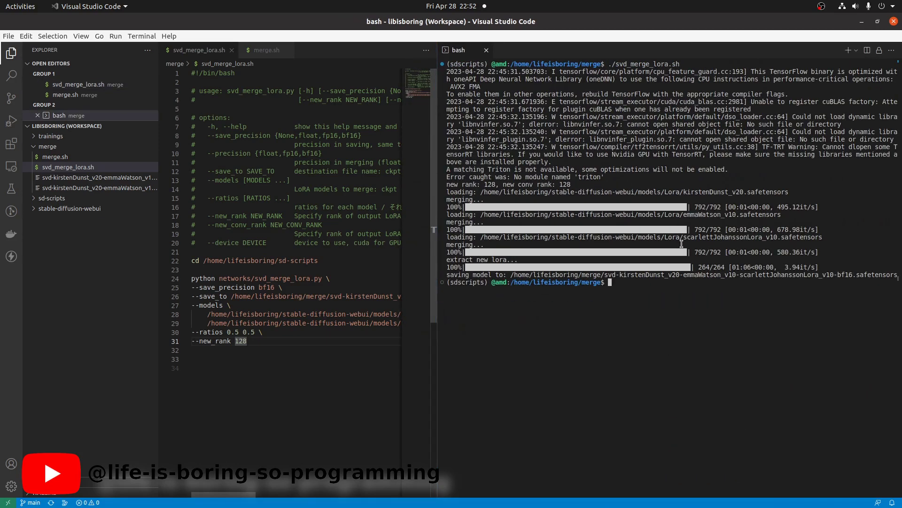
key(ctrl+l)
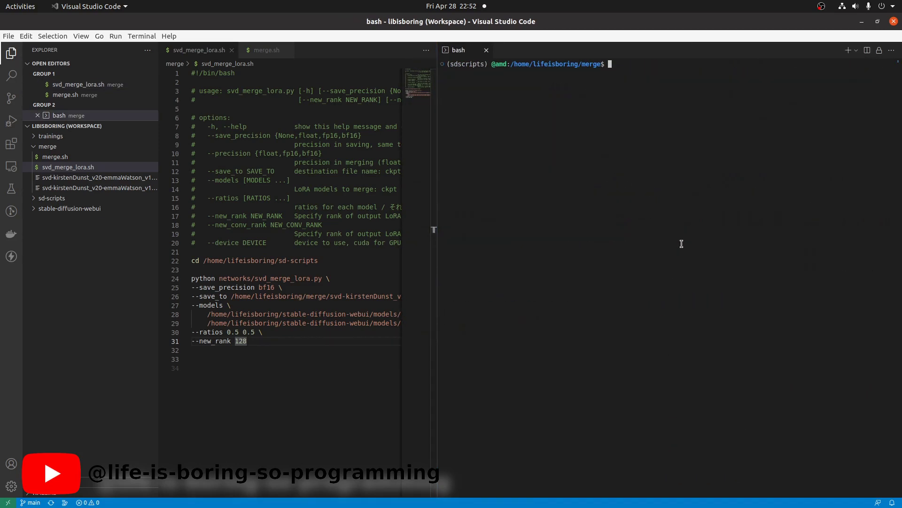
text(./svd_)
key(Tab)
key(Return)
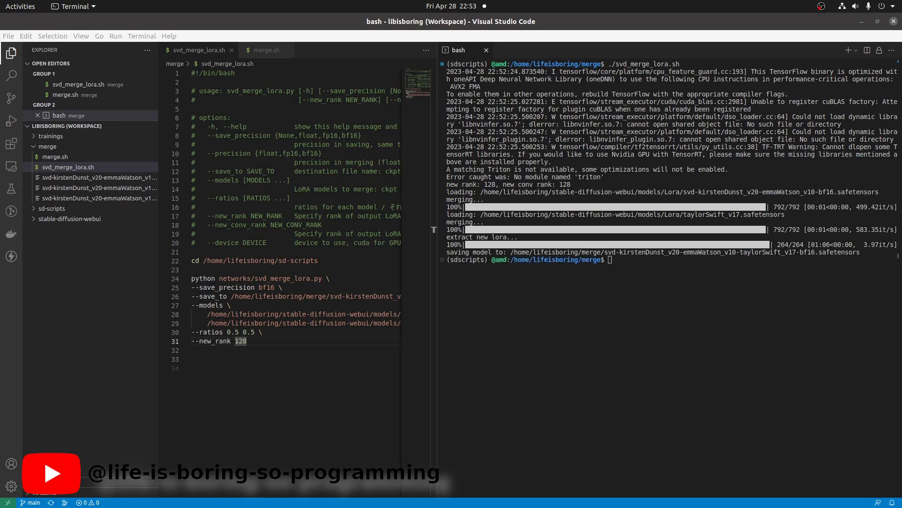
key(alt+Tab)
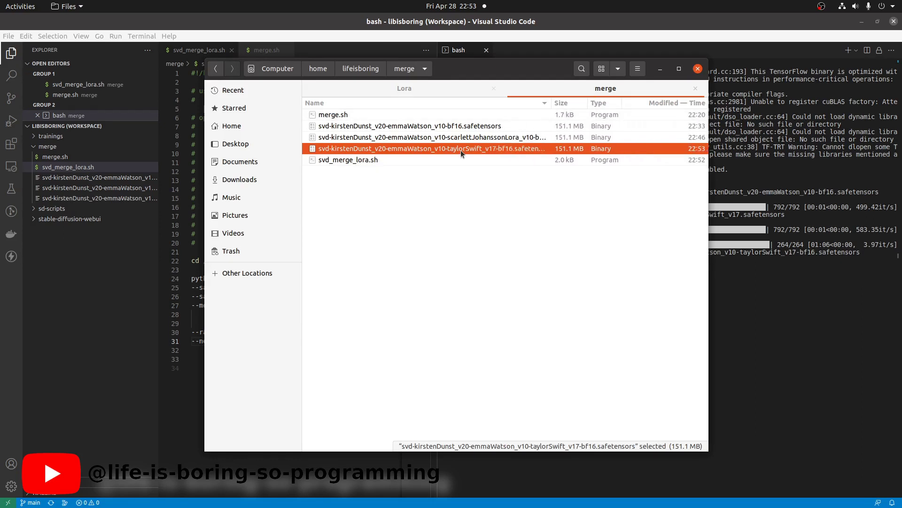
Confirm the new taylorSwift_v17 merge file in the Lora folder, then bring the Stable Diffusion page forward
drag(504, 100, 551, 101)
click(404, 94)
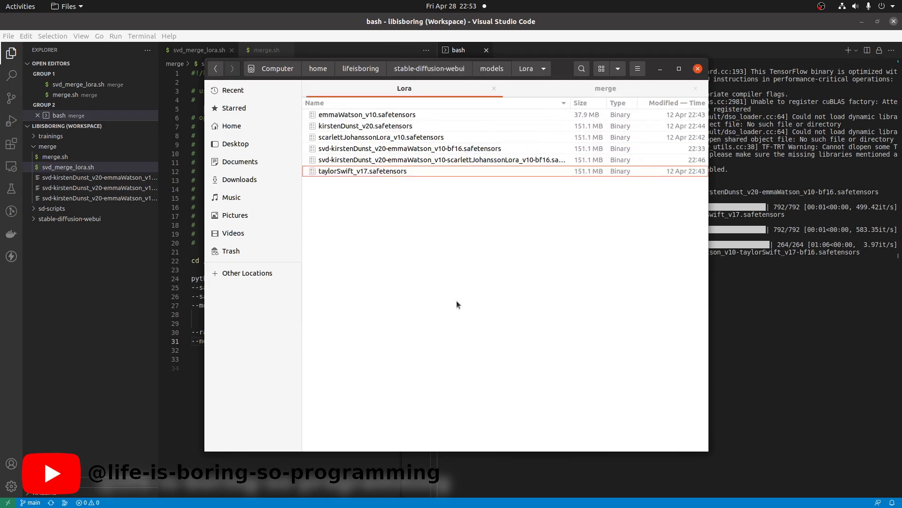
click(554, 298)
key(alt+Tab)
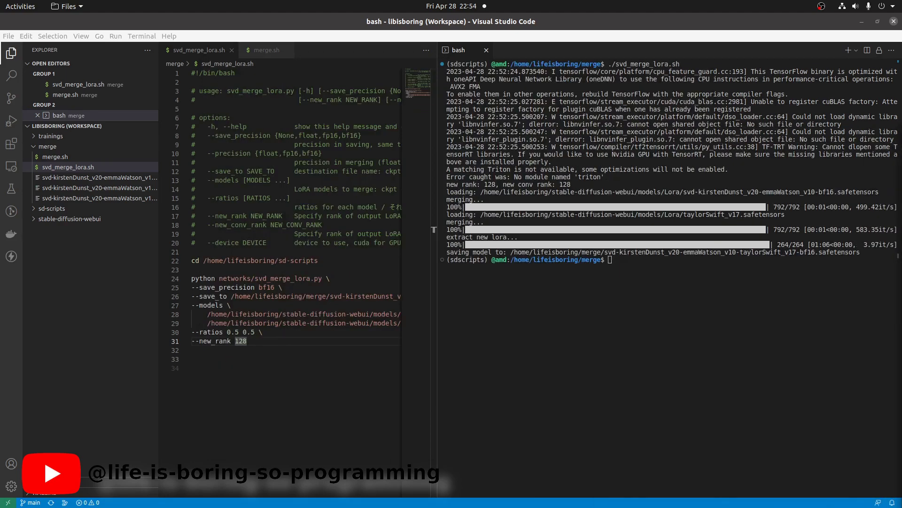
key(alt+Tab)
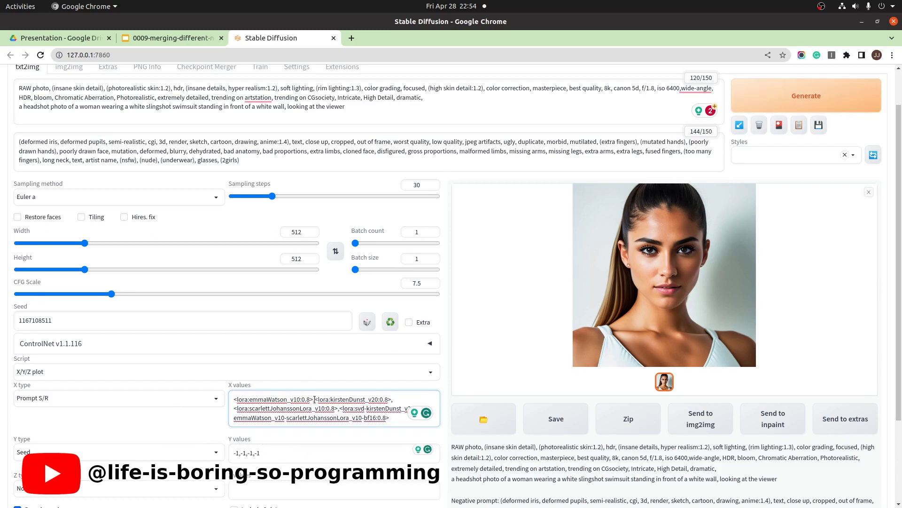
Append <lora:emmaWatson_v10:0.8>, copied from the first X value, to the positive prompt and generate
drag(314, 399, 233, 399)
key(ctrl+c)
click(190, 120)
key(ctrl+v)
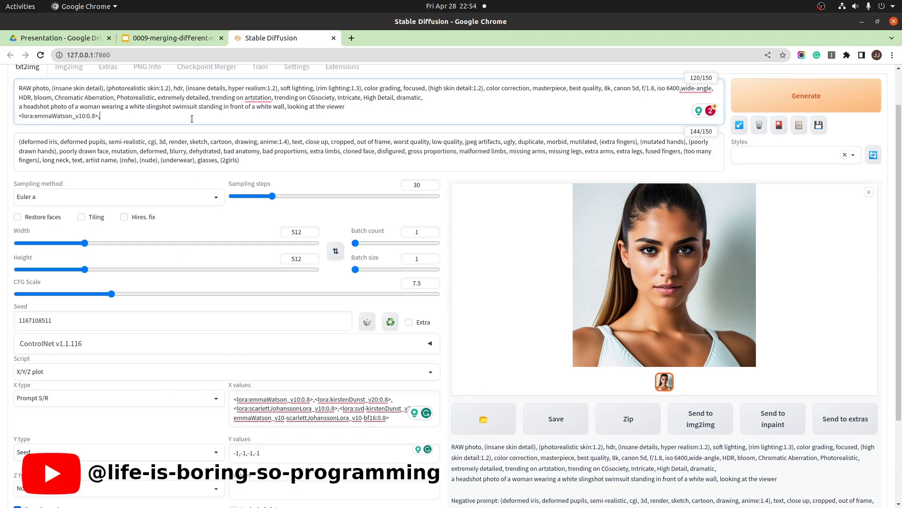
click(794, 99)
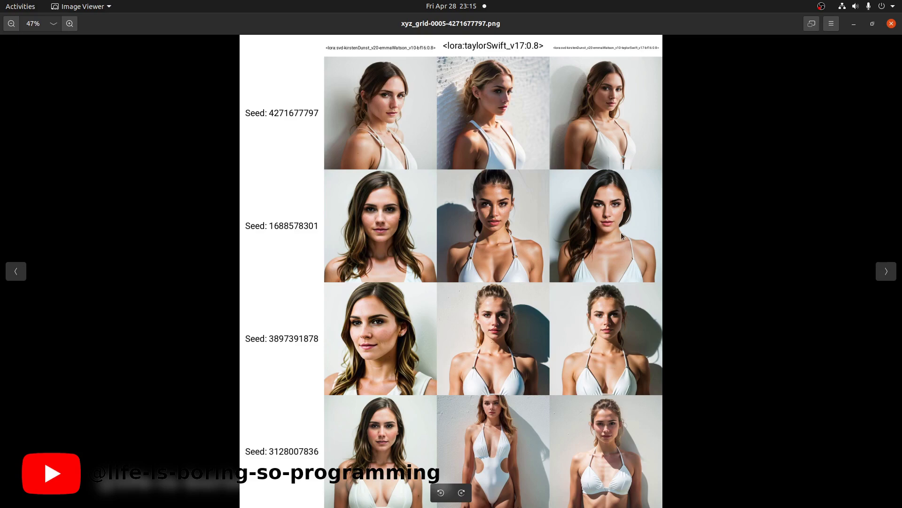
scroll(620, 233, up, 1)
scroll(621, 232, up, 8)
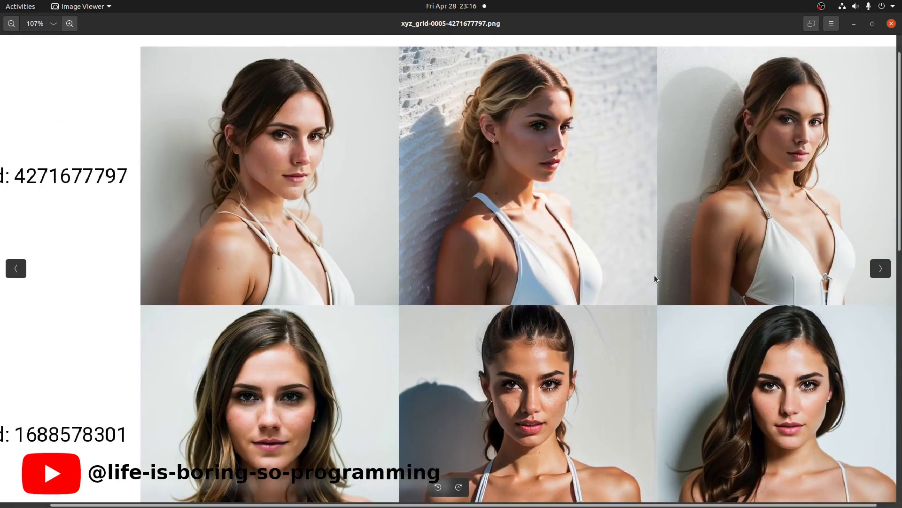
drag(654, 275, 635, 311)
scroll(481, 271, down, 1)
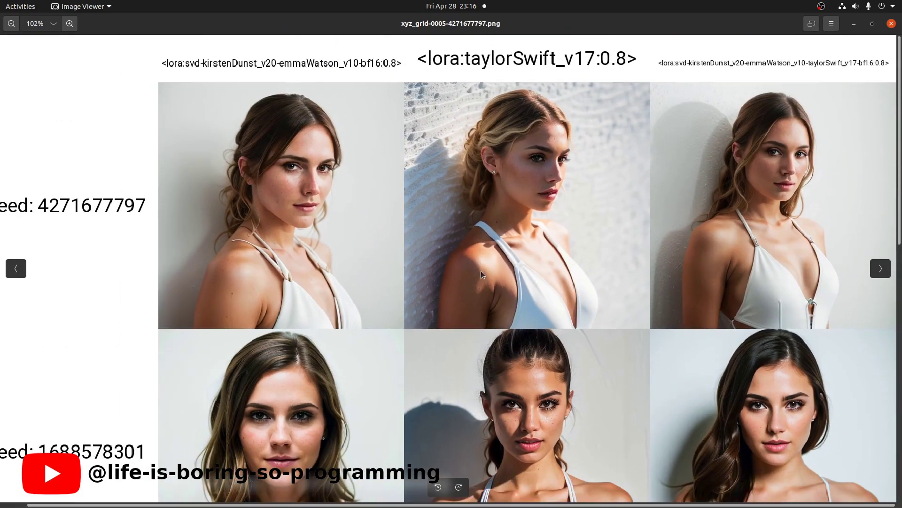
scroll(417, 286, up, 1)
drag(260, 147, 236, 159)
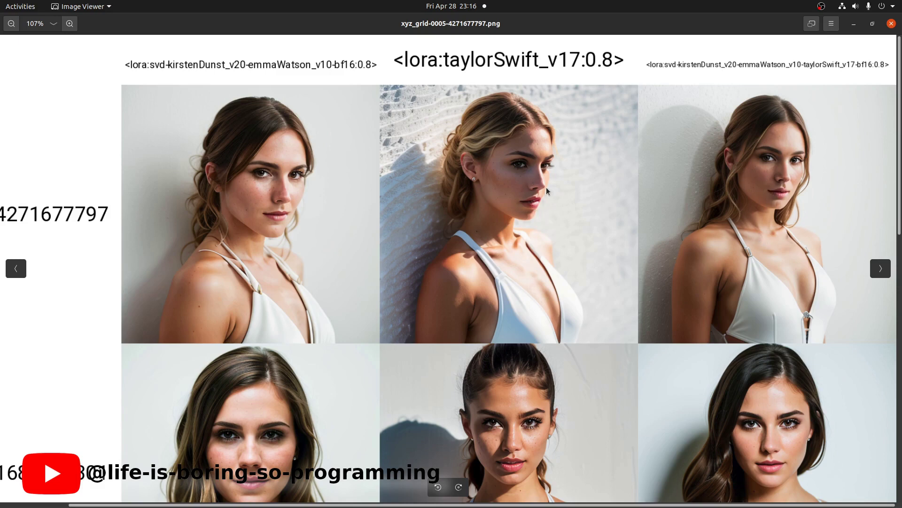
drag(614, 380, 578, 101)
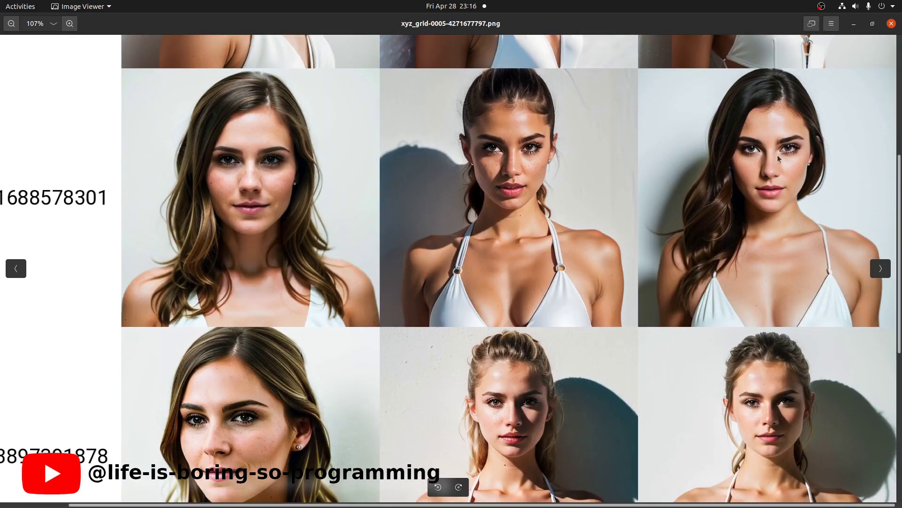
scroll(306, 216, up, 5)
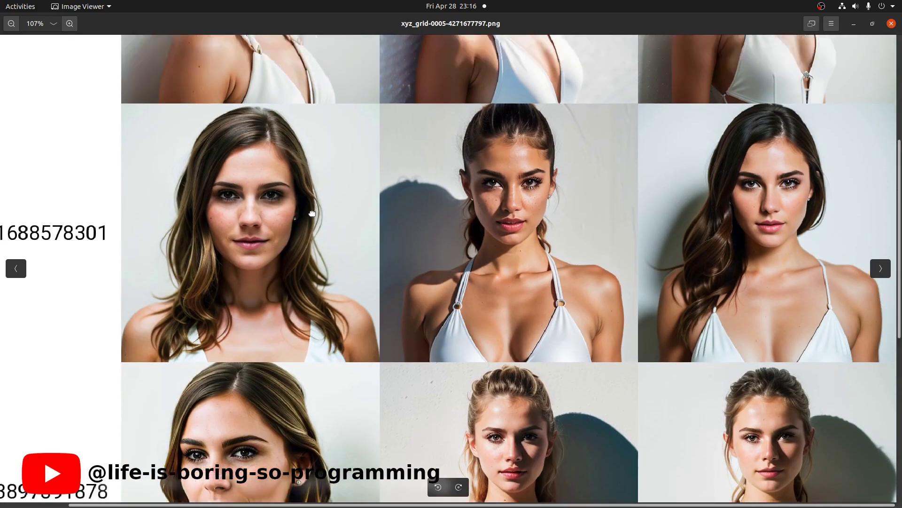
scroll(281, 255, down, 4)
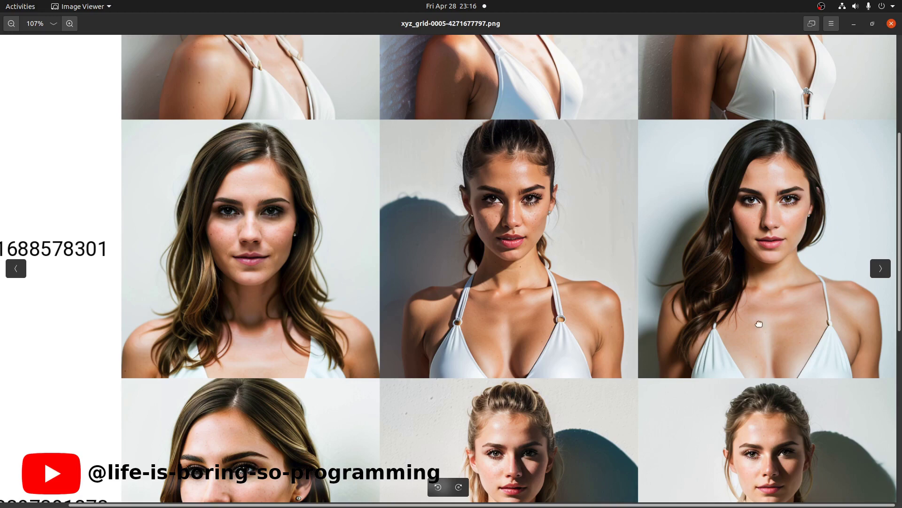
scroll(758, 323, down, 5)
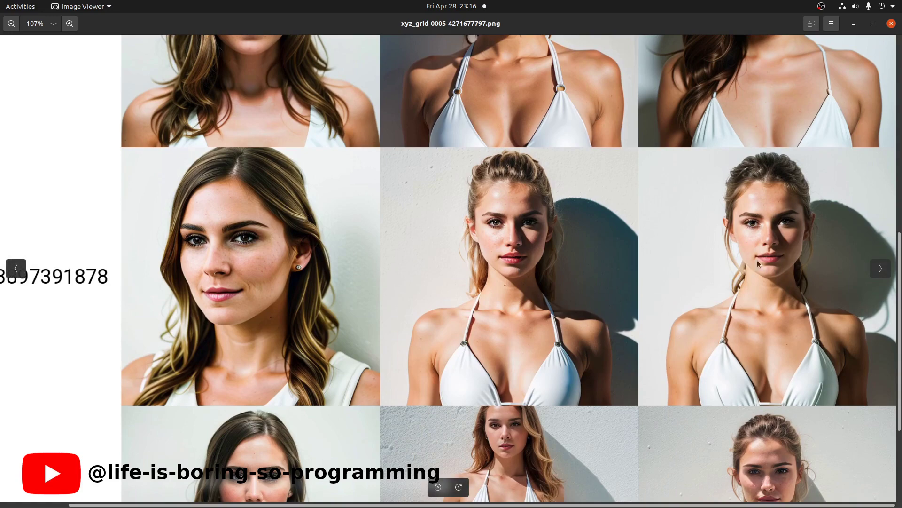
scroll(730, 374, down, 3)
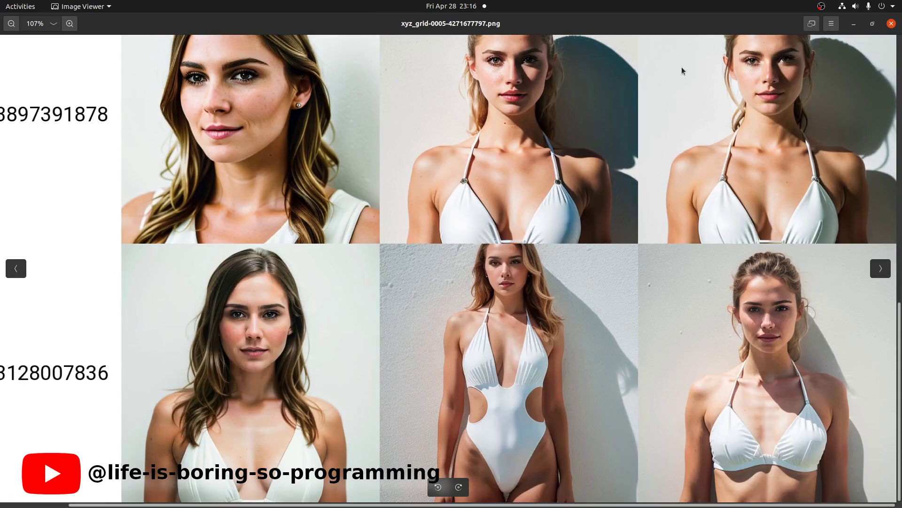
scroll(721, 382, up, 1)
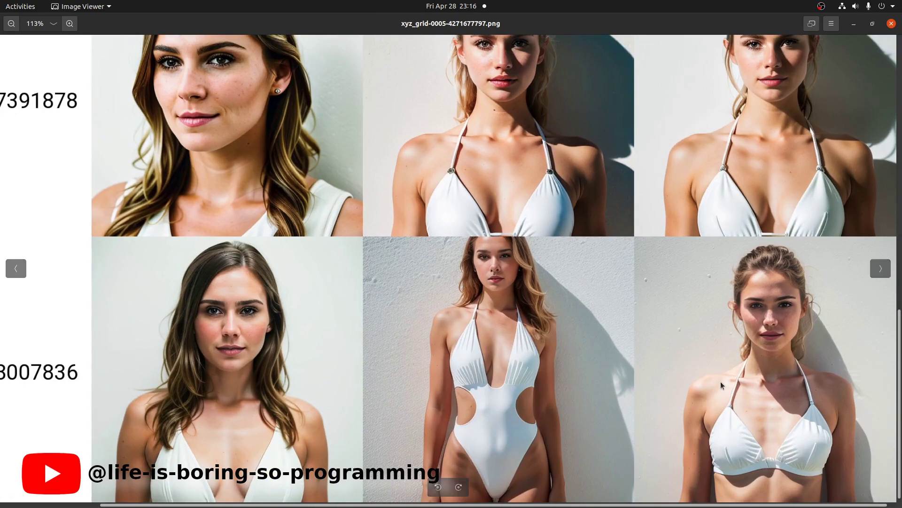
scroll(720, 381, up, 1)
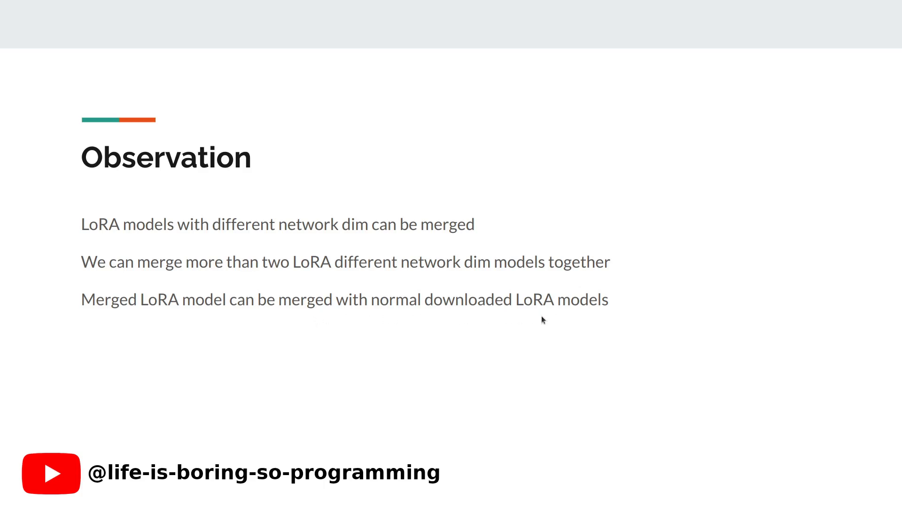
Advance from the Observation slide to the "More" slide about merging in the prompt
key(Right)
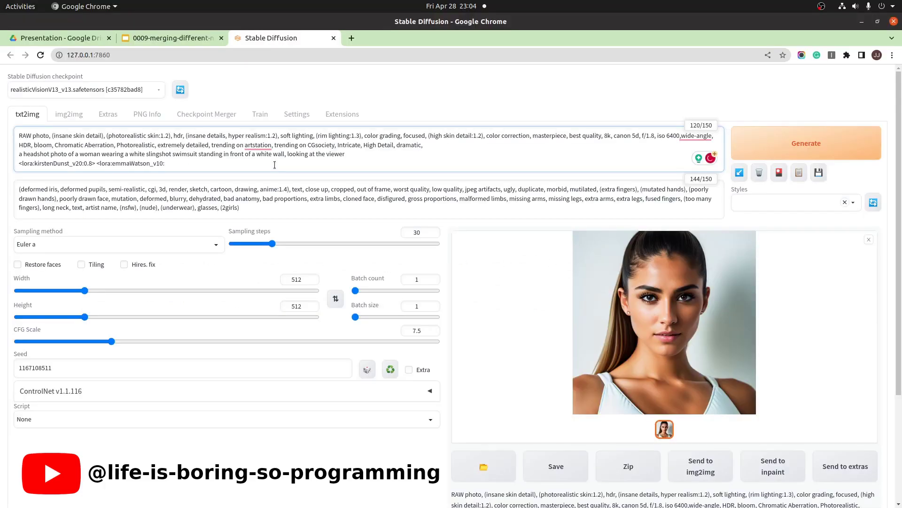
Generate with kirstenDunst_v20 and emmaWatson_v10 at 0.8, then again with both weights lowered to 0.4
text(0:0.8>)
click(818, 146)
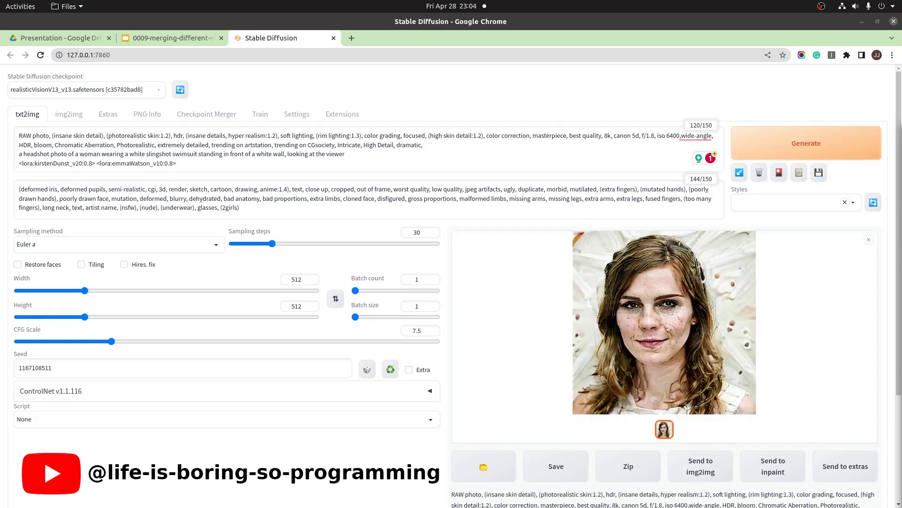
click(93, 163)
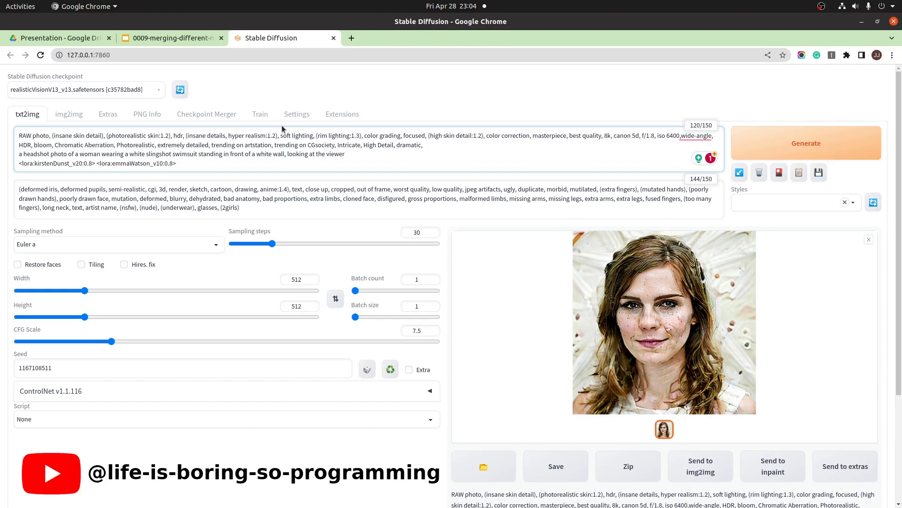
key(BackSpace)
text(4)
key(End)
key(Left)
key(BackSpace)
text(4)
click(814, 142)
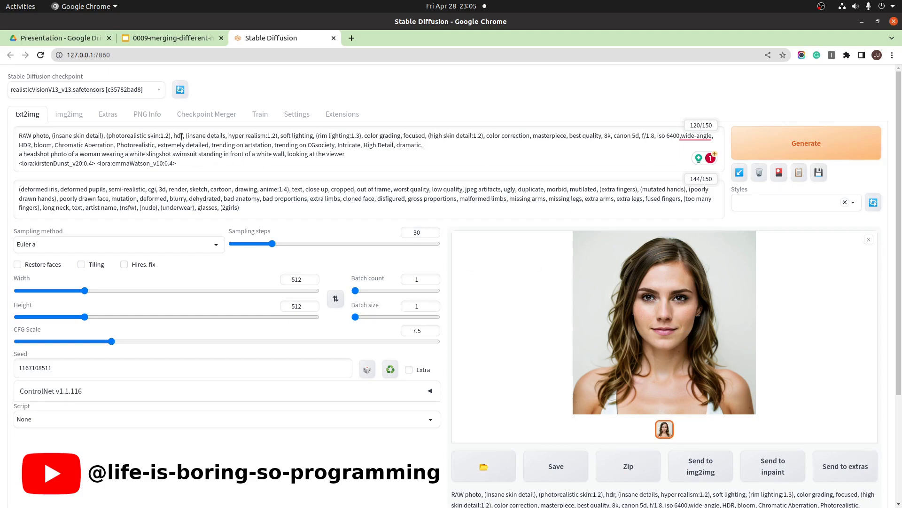
Pick the X/Y/Z plot script, set the two single-LoRA X values to weight 0.8, and generate the grid
click(428, 424)
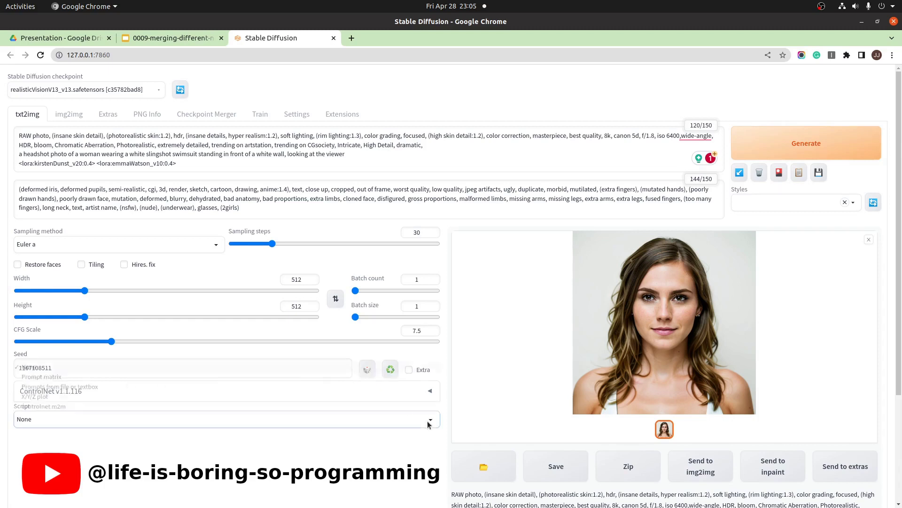
click(38, 398)
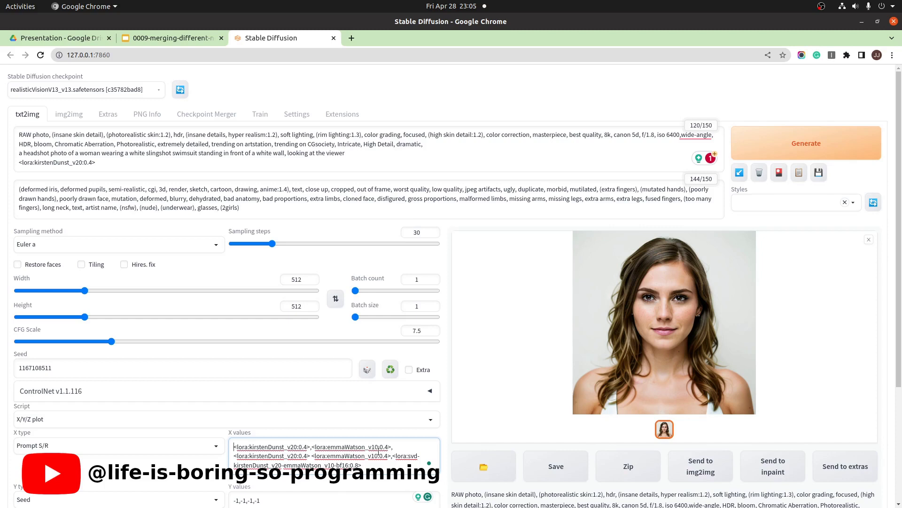
key(Right)
key(BackSpace)
text(8)
key(ctrl+Right)
key(ctrl+Right)
key(ctrl+Right)
key(BackSpace)
text(8)
key(ctrl+Return)
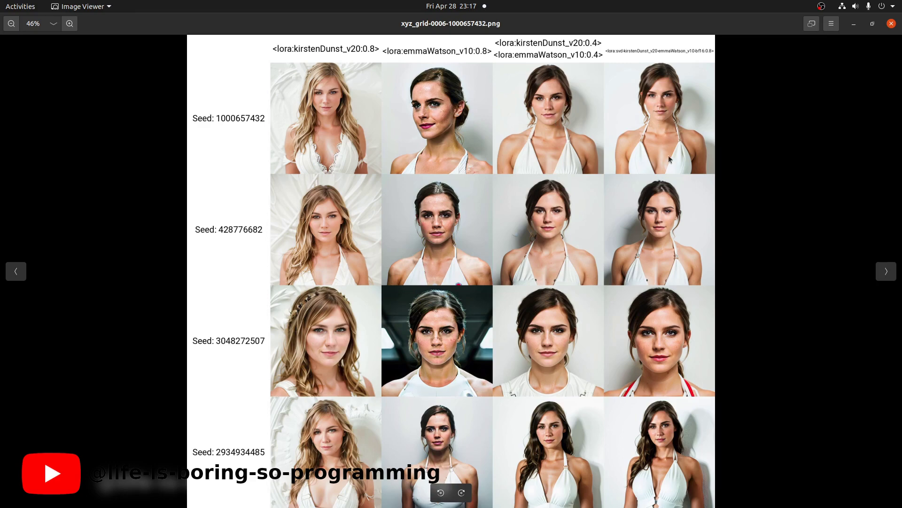
scroll(670, 150, up, 6)
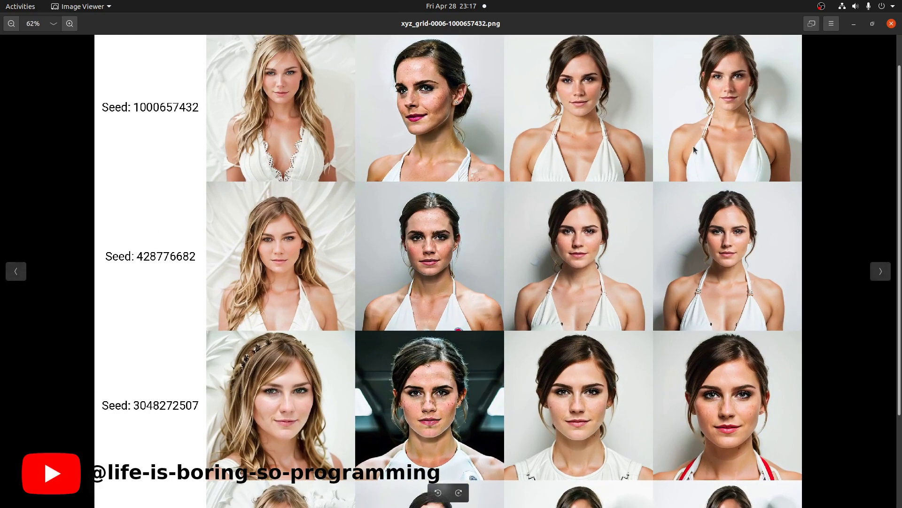
scroll(590, 107, up, 2)
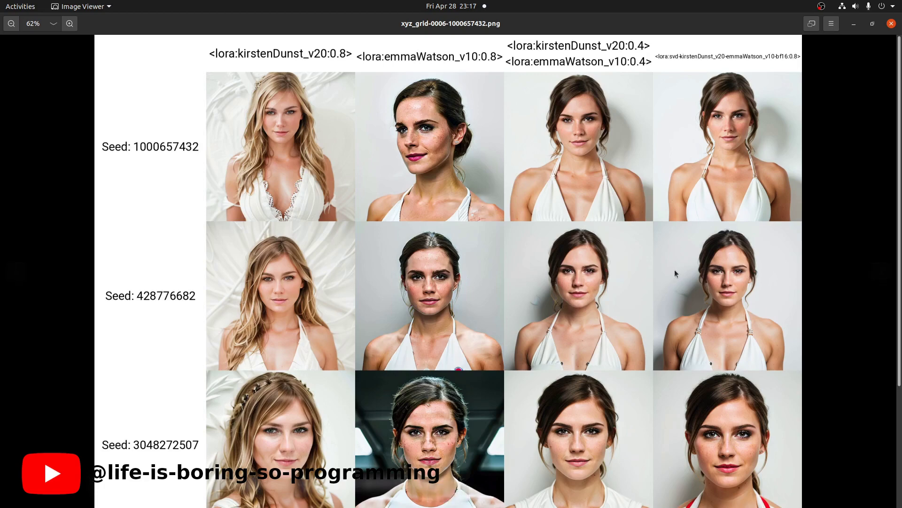
scroll(675, 269, up, 3)
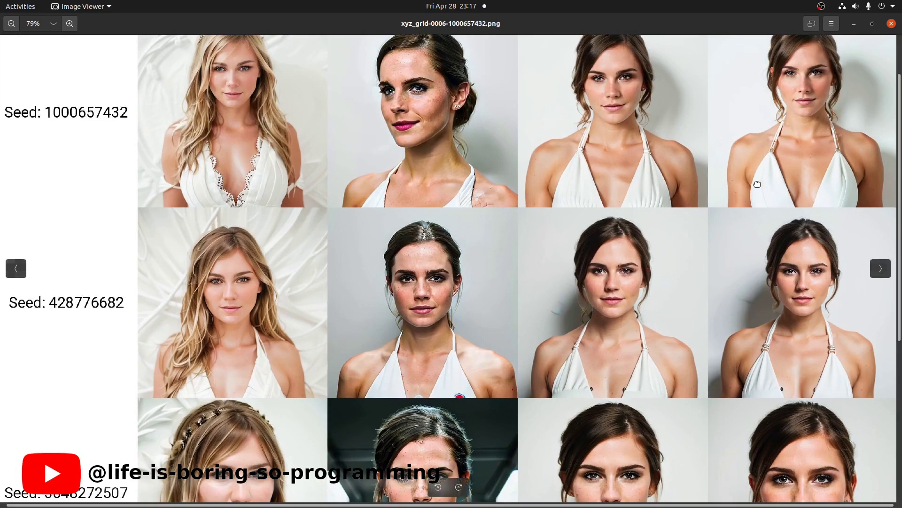
scroll(638, 298, up, 4)
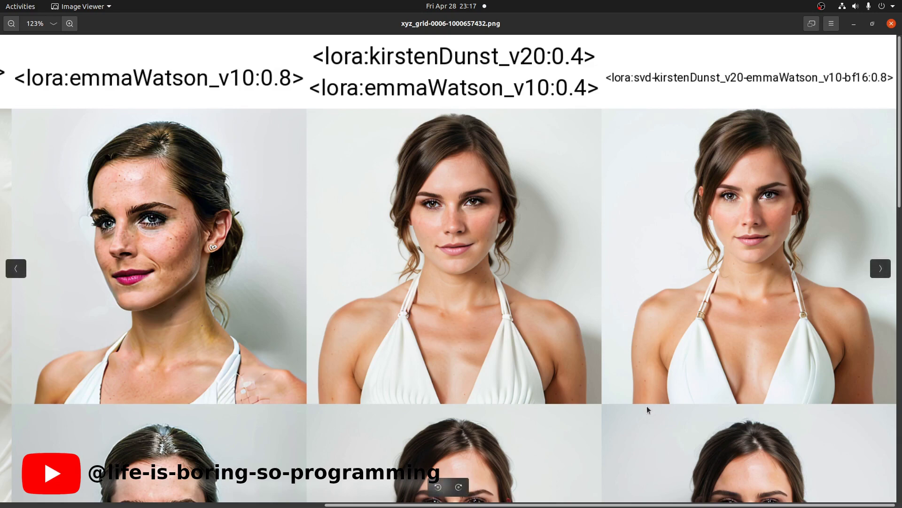
drag(632, 372, 605, 85)
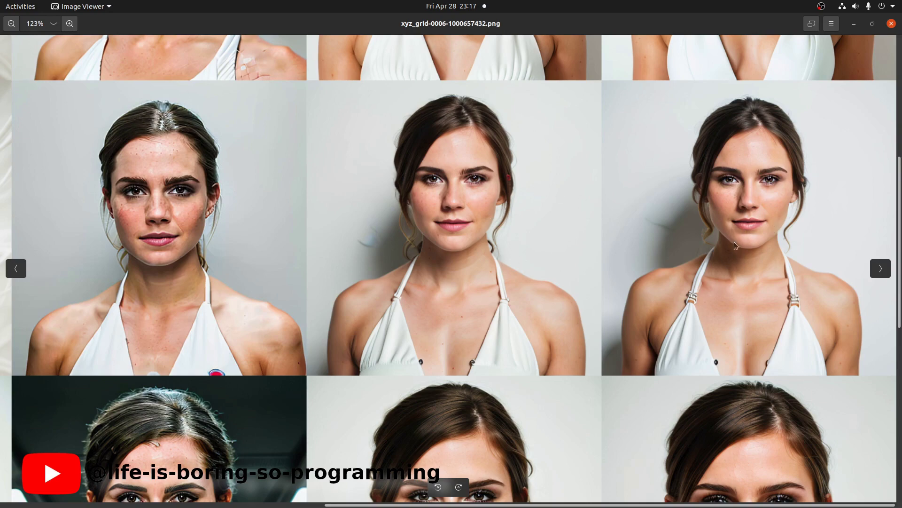
drag(609, 383, 568, 91)
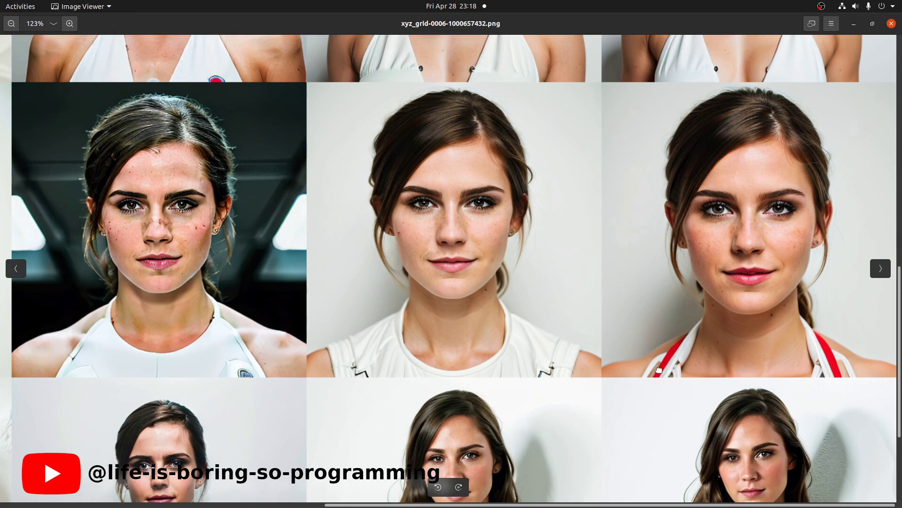
scroll(651, 244, down, 3)
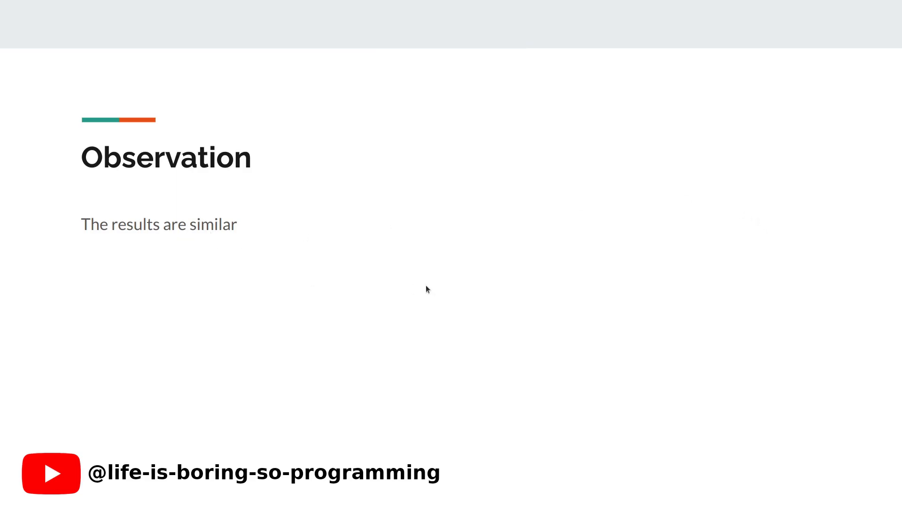
Advance to the Questions slide about merging with sd-scripts or in the prompt
key(Right)
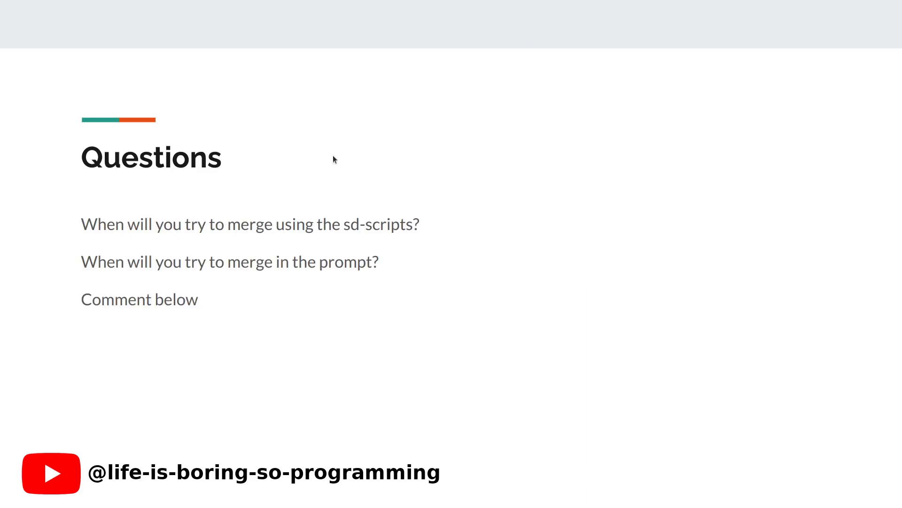